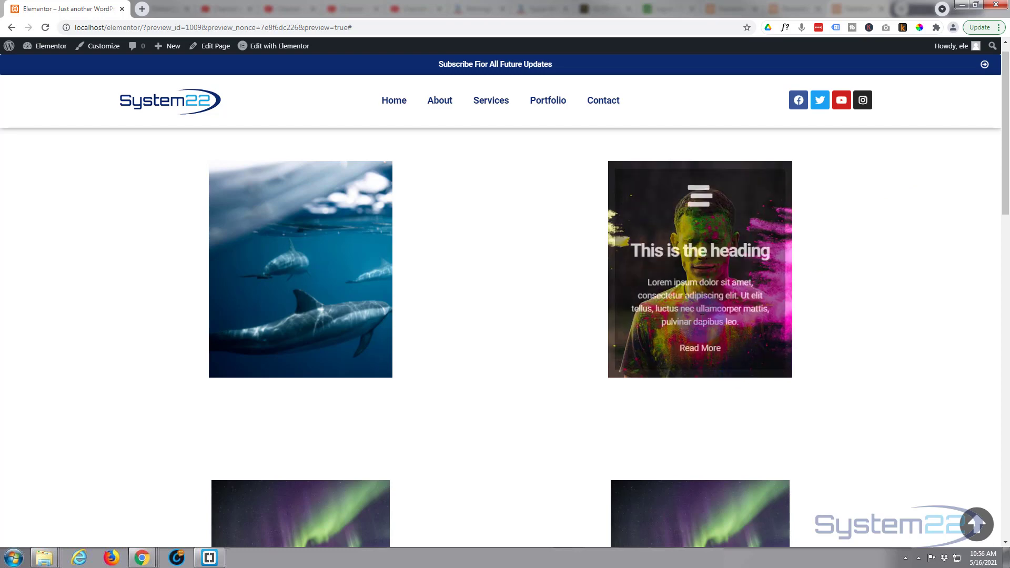
# Step: Look through the page down to its end and return to the start with the floating up-arrow icon
pyautogui.scroll(-6, 702, 317)
pyautogui.scroll(-13, 701, 319)
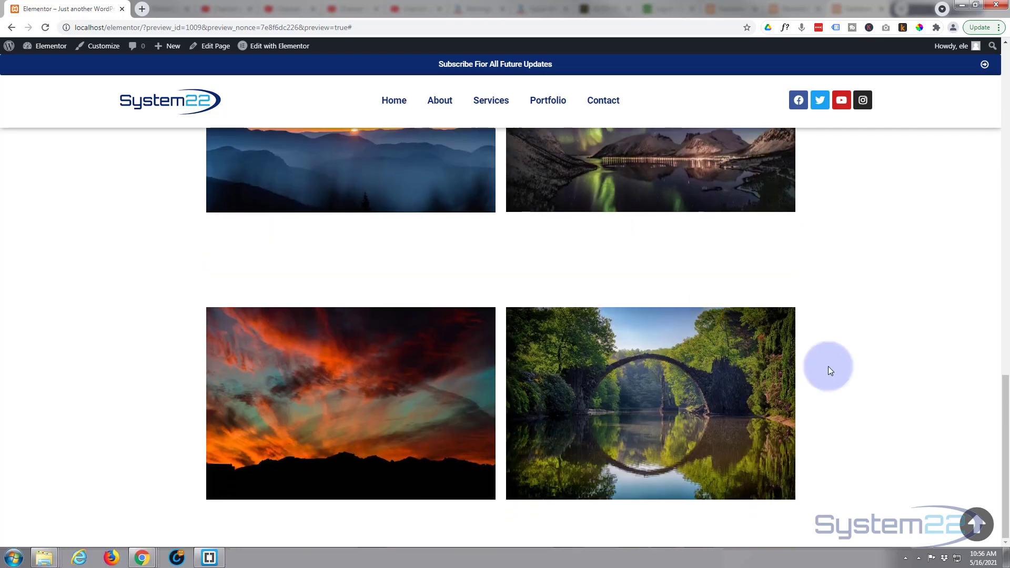
pyautogui.click(975, 526)
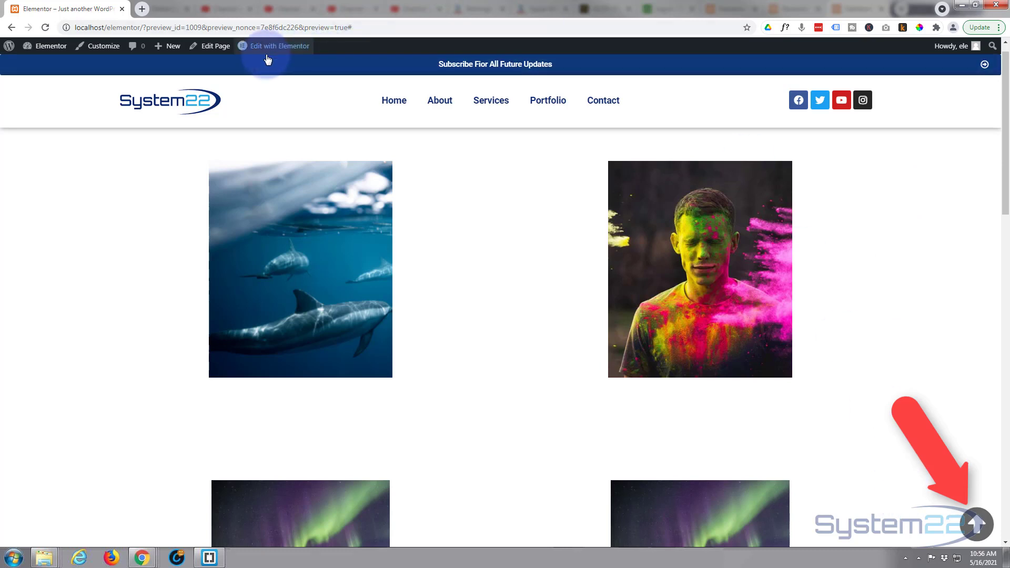
# Step: Open the page in the Elementor editor and delete the existing floating back-to-top icon box
pyautogui.moveTo(265, 53)
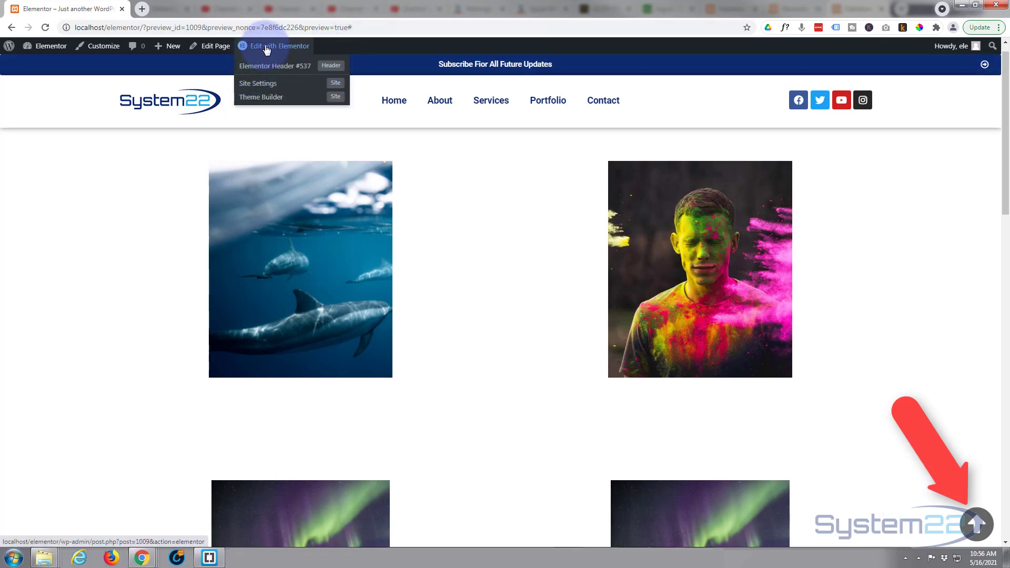
pyautogui.click(267, 48)
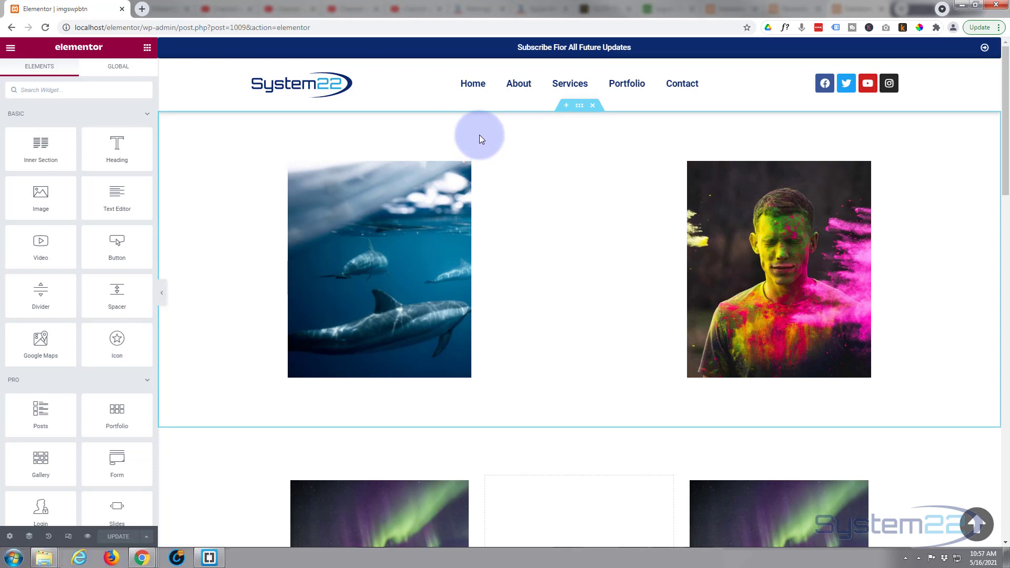
pyautogui.rightClick(986, 519)
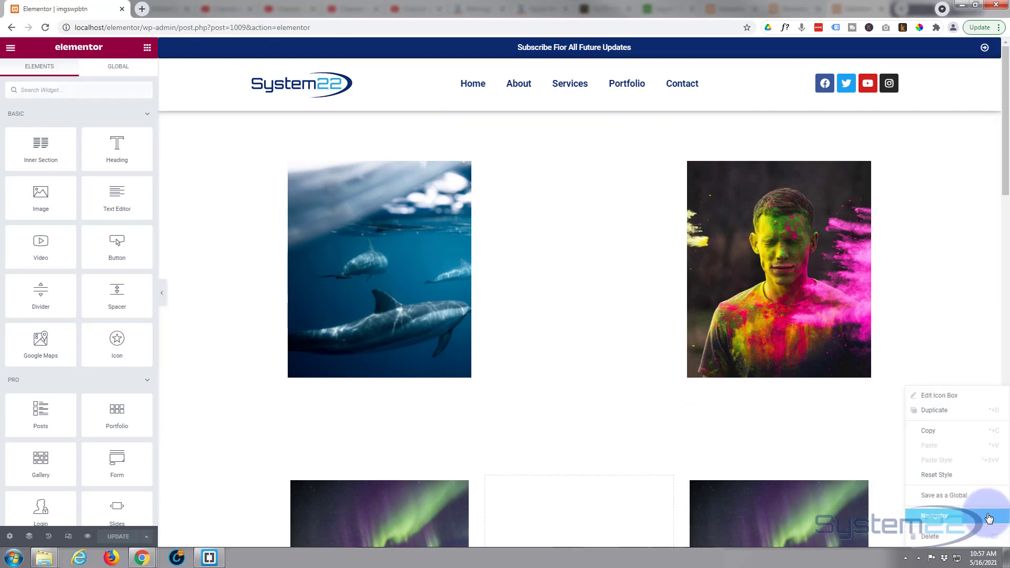
pyautogui.click(953, 537)
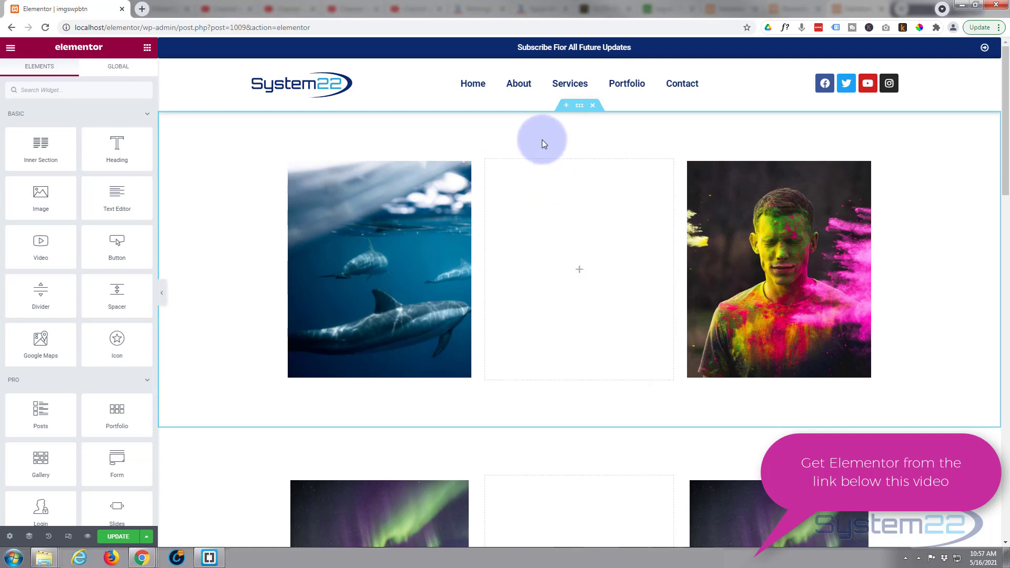
# Step: Add a new section above the dolphin image section and place an Icon Box widget in it
pyautogui.click(567, 109)
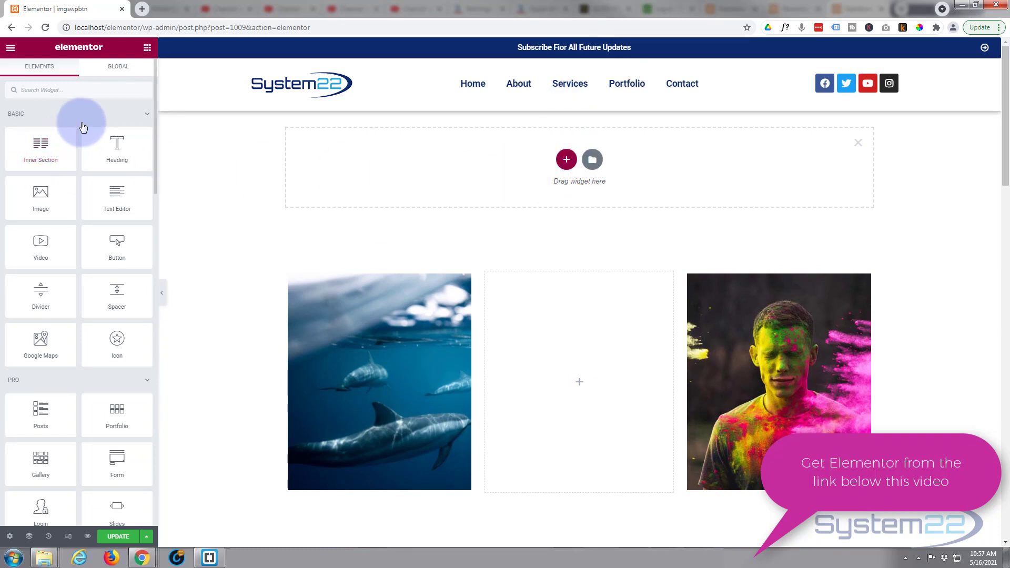
pyautogui.scroll(-12, 82, 127)
pyautogui.scroll(-3, 81, 124)
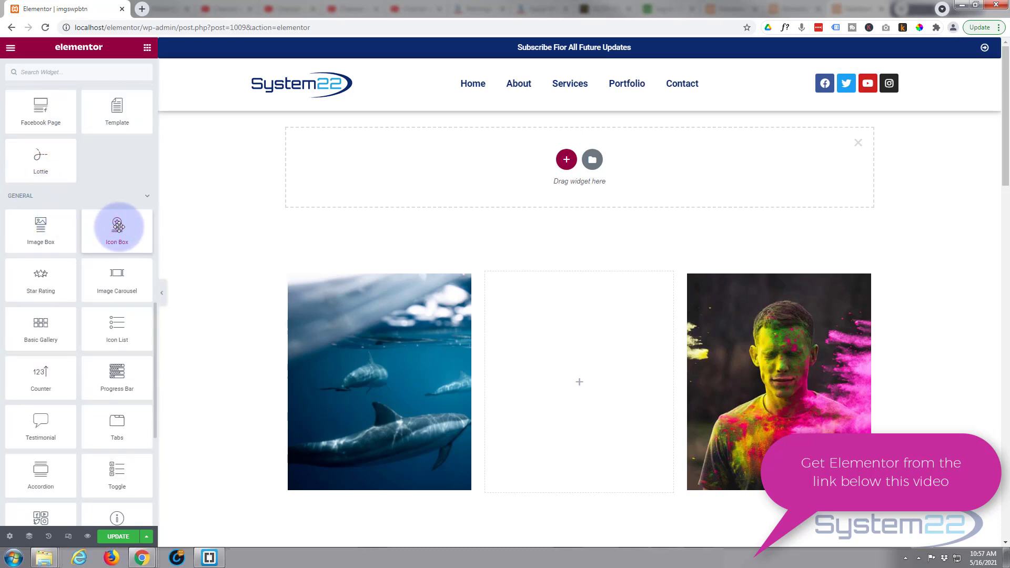
pyautogui.moveTo(115, 225); pyautogui.dragTo(469, 184)
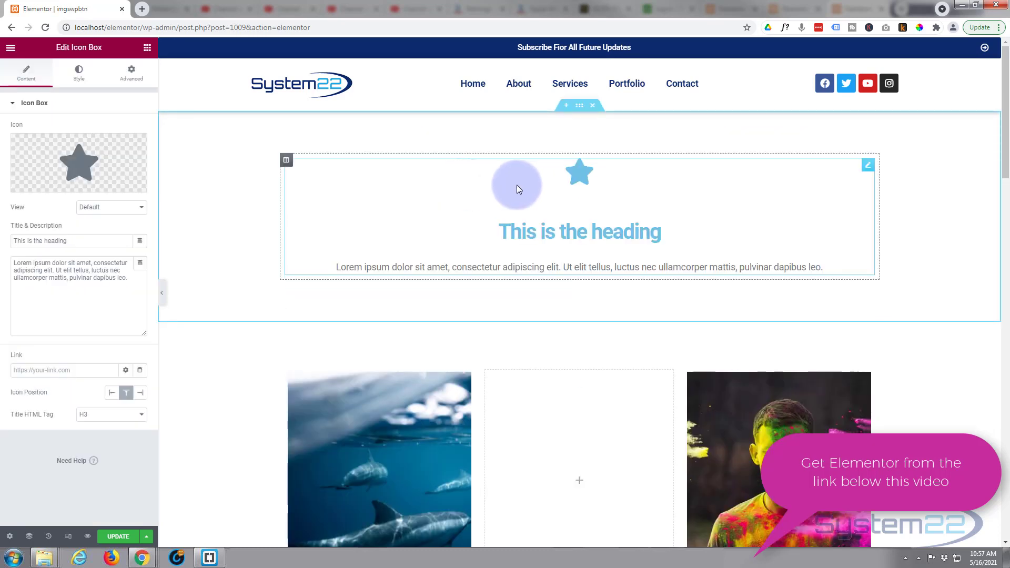
# Step: Clear the icon box's title and description text
pyautogui.hotkey('ctrl', 'a')
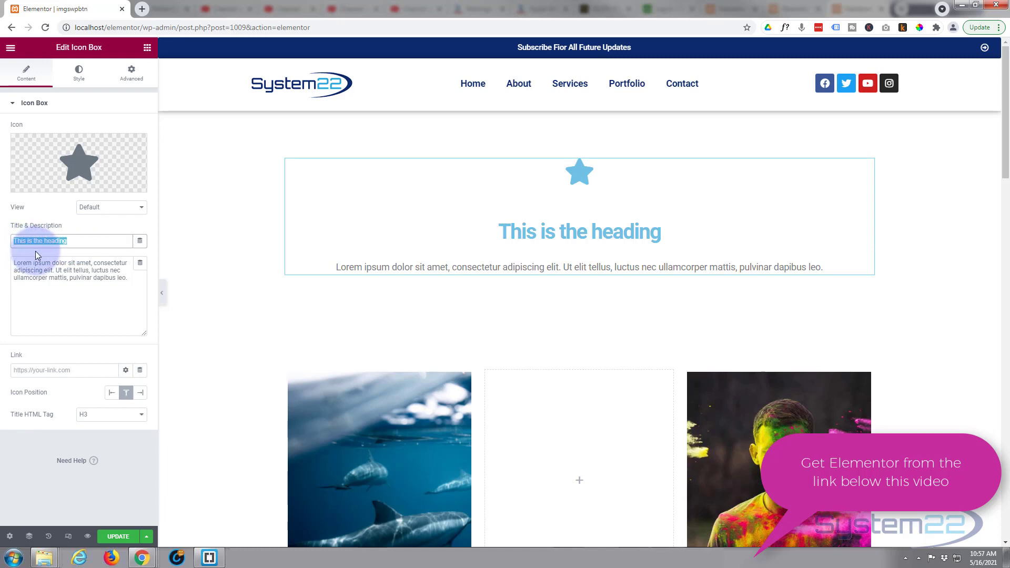
pyautogui.press('BackSpace')
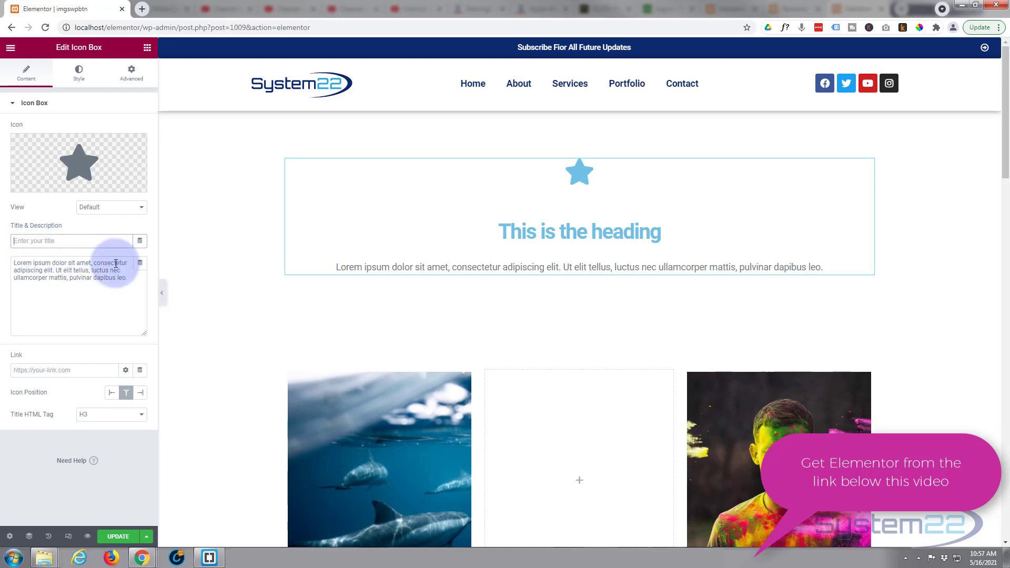
pyautogui.click(119, 278)
pyautogui.moveTo(119, 278); pyautogui.dragTo(4, 259)
pyautogui.press('BackSpace')
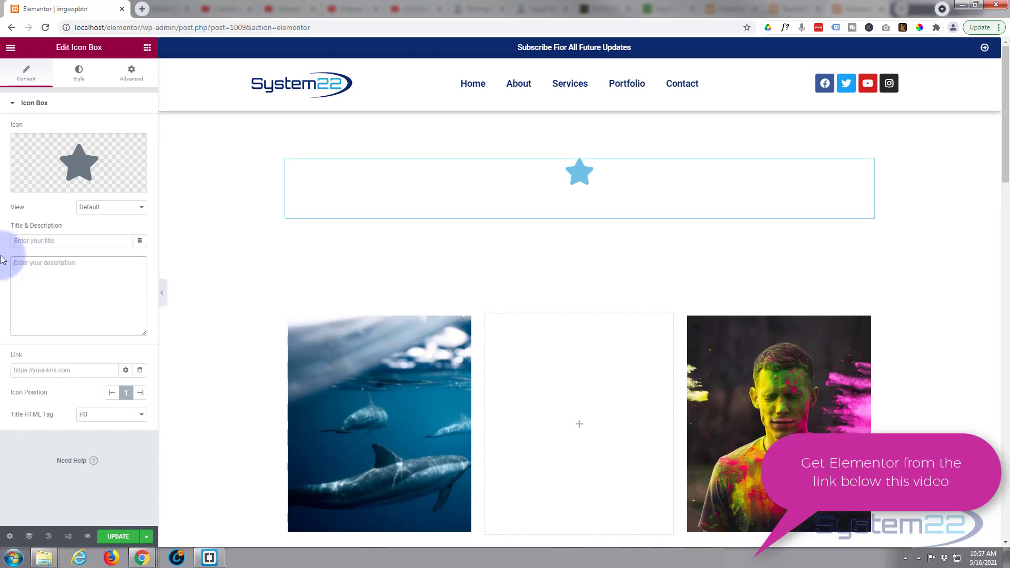
# Step: Replace the star with the solid circled up-arrow, found by searching the icon library for "arrow", and set the icon box's link to #
pyautogui.moveTo(81, 157)
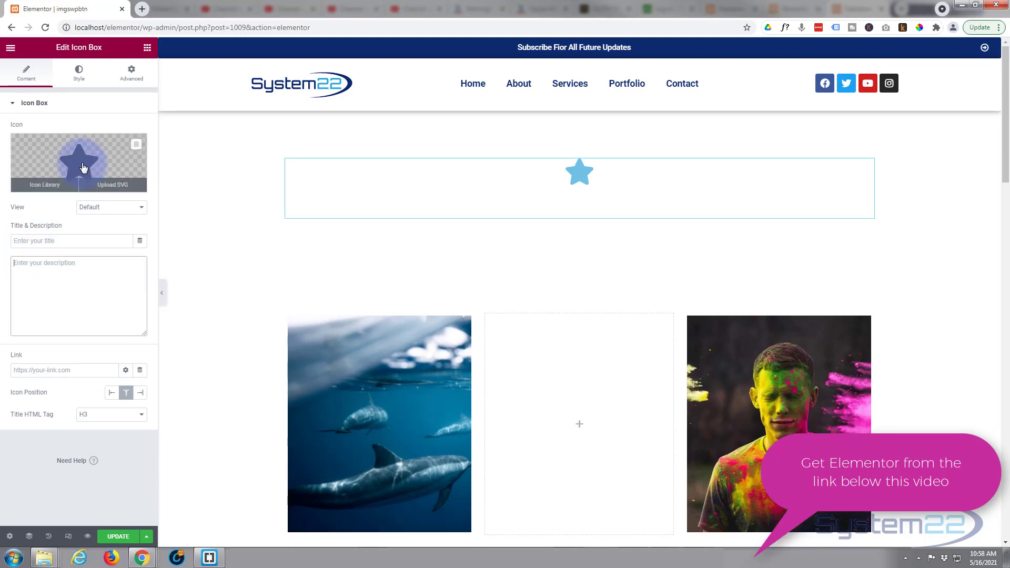
pyautogui.click(45, 185)
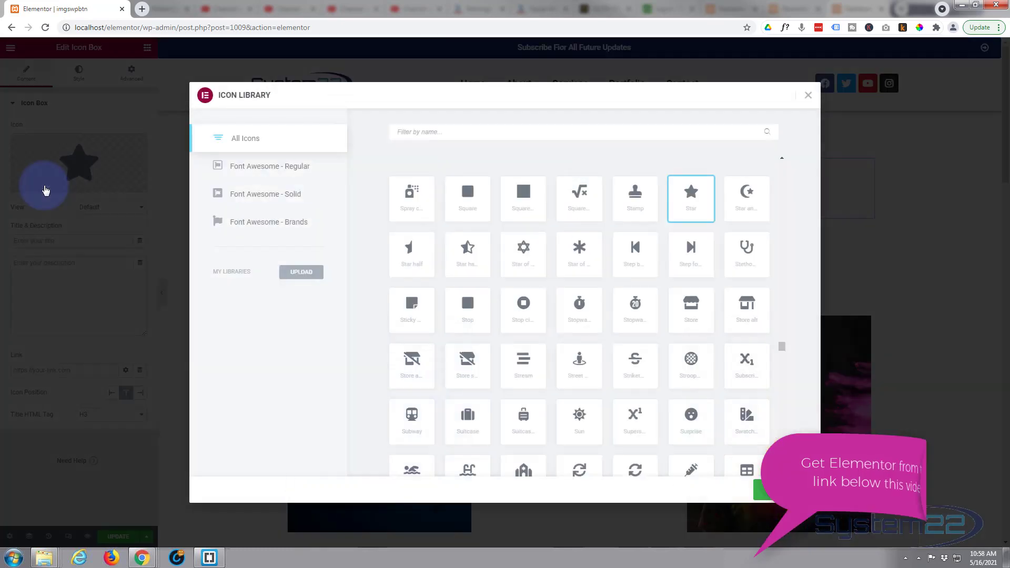
pyautogui.click(445, 128)
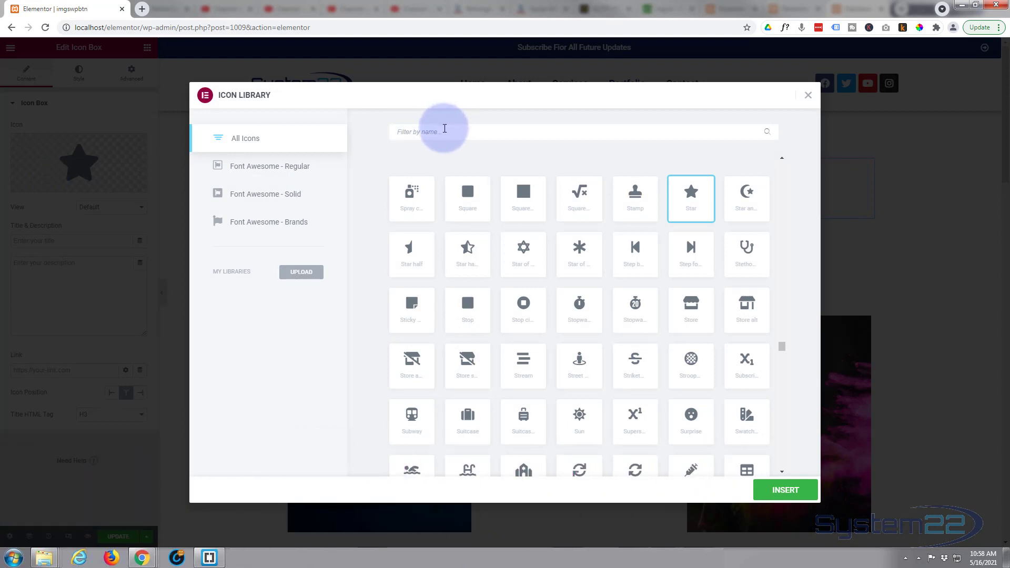
pyautogui.write('arrow')
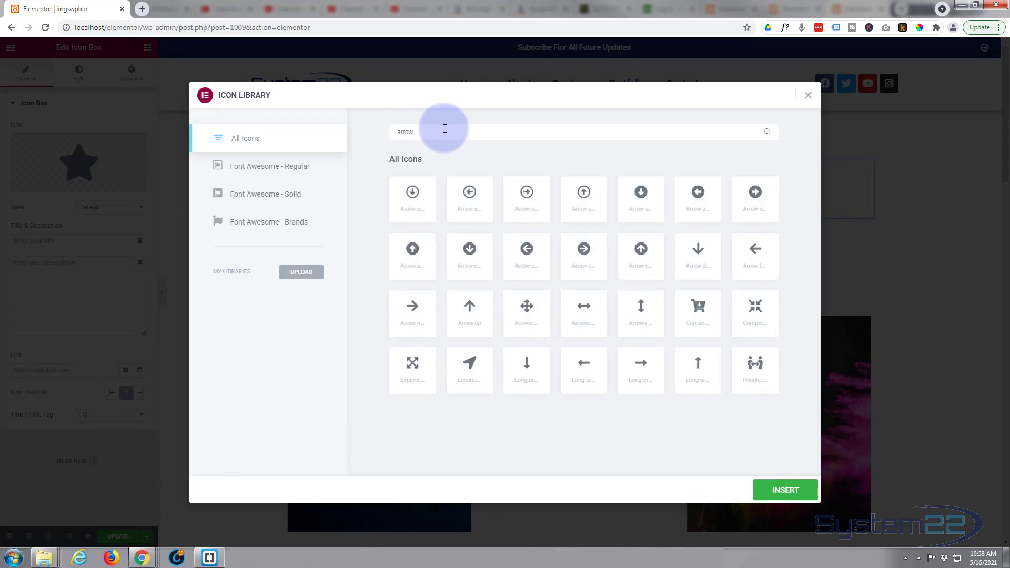
pyautogui.click(412, 256)
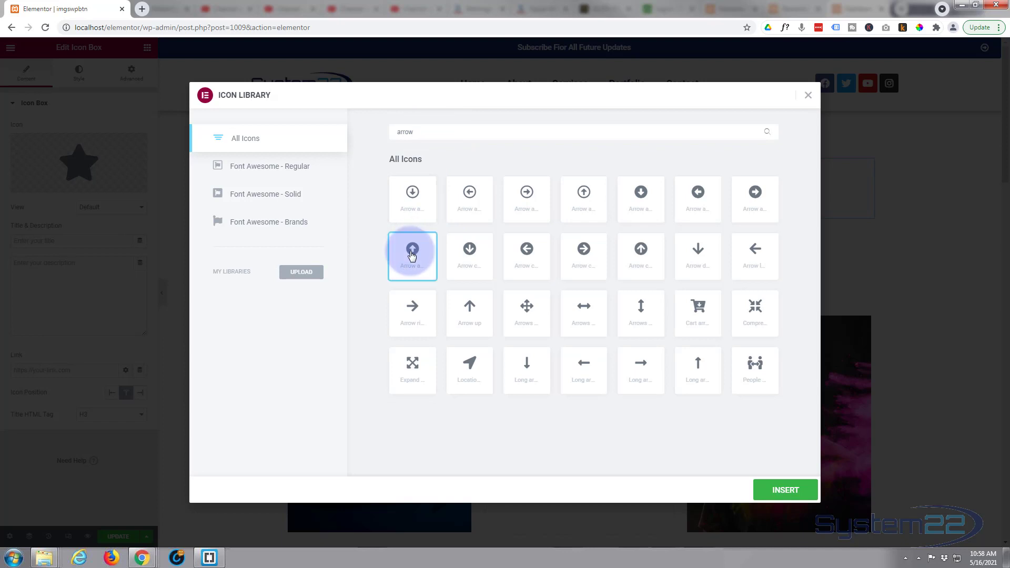
pyautogui.click(771, 487)
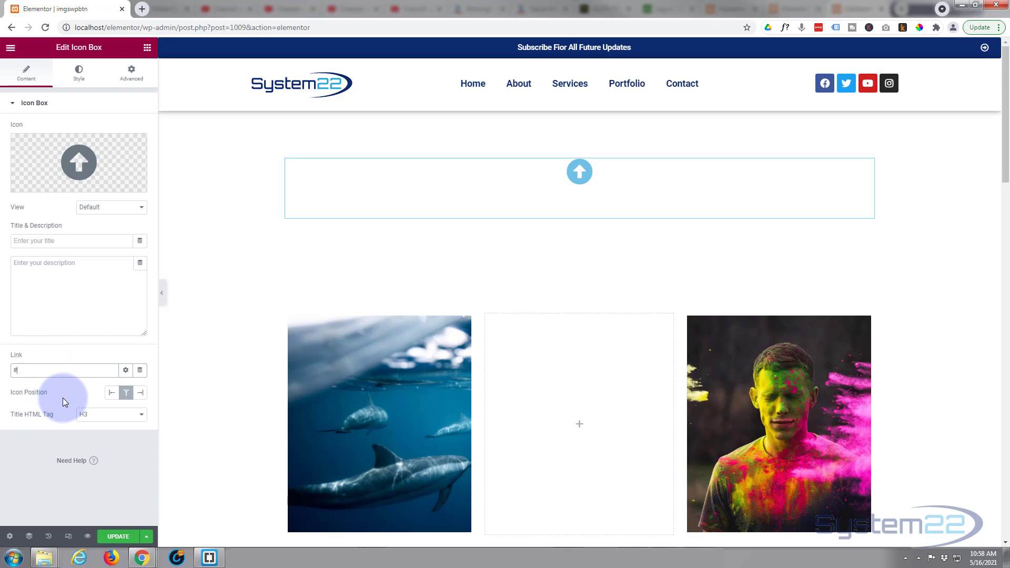
# Step: Set the icon's size to 70 and its normal primary color to semi-transparent black, #00000099
pyautogui.click(80, 74)
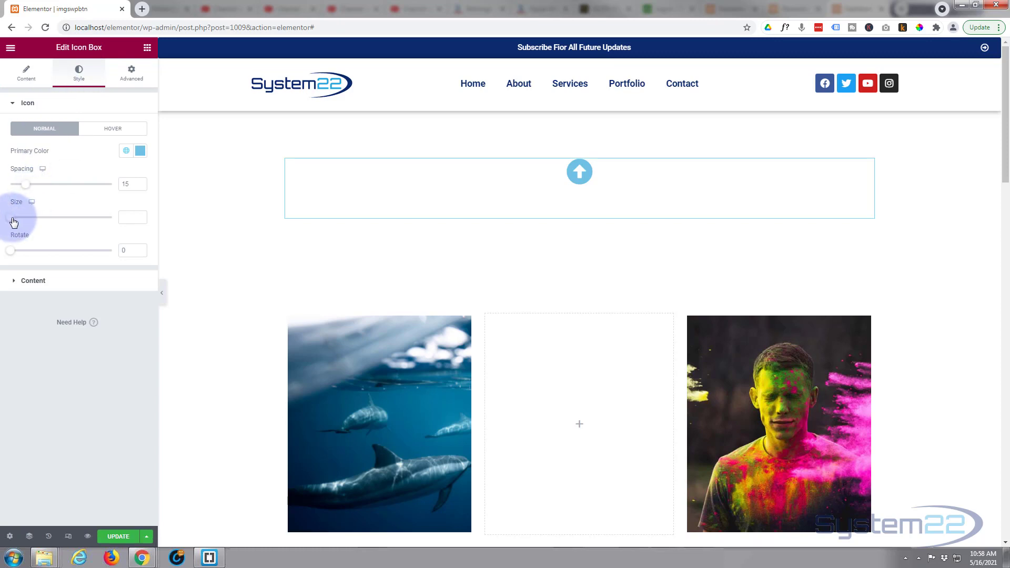
pyautogui.moveTo(13, 223); pyautogui.dragTo(35, 221)
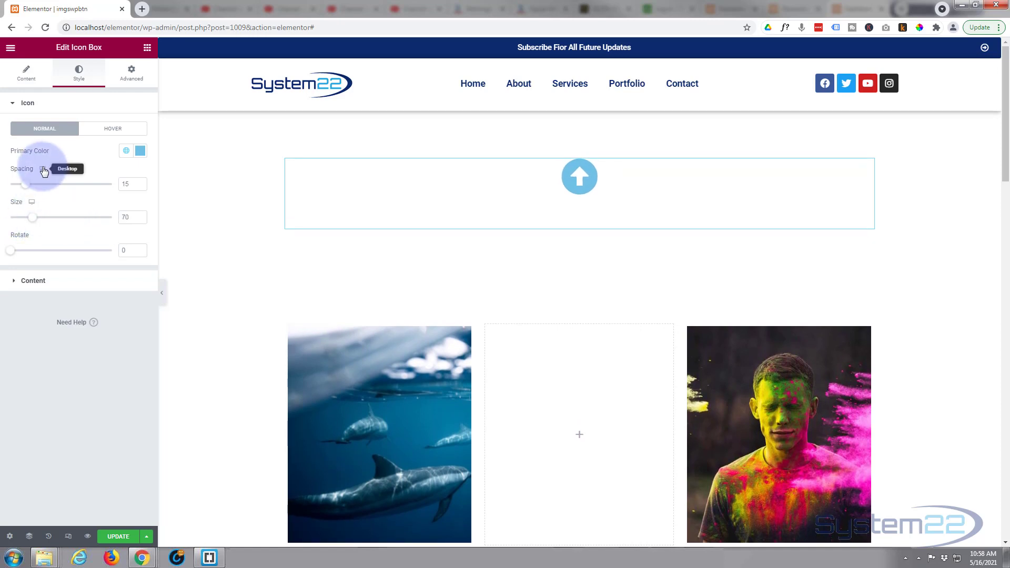
pyautogui.click(140, 152)
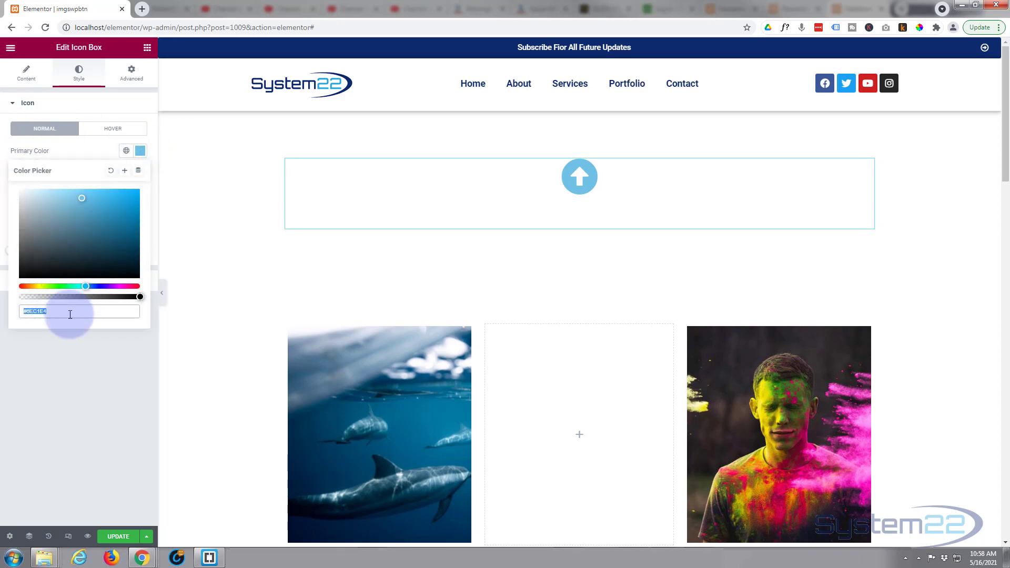
pyautogui.tripleClick(97, 309)
pyautogui.moveTo(58, 261)
pyautogui.mouseDown()
pyautogui.moveTo(18, 276)
pyautogui.moveTo(14, 292)
pyautogui.mouseUp()
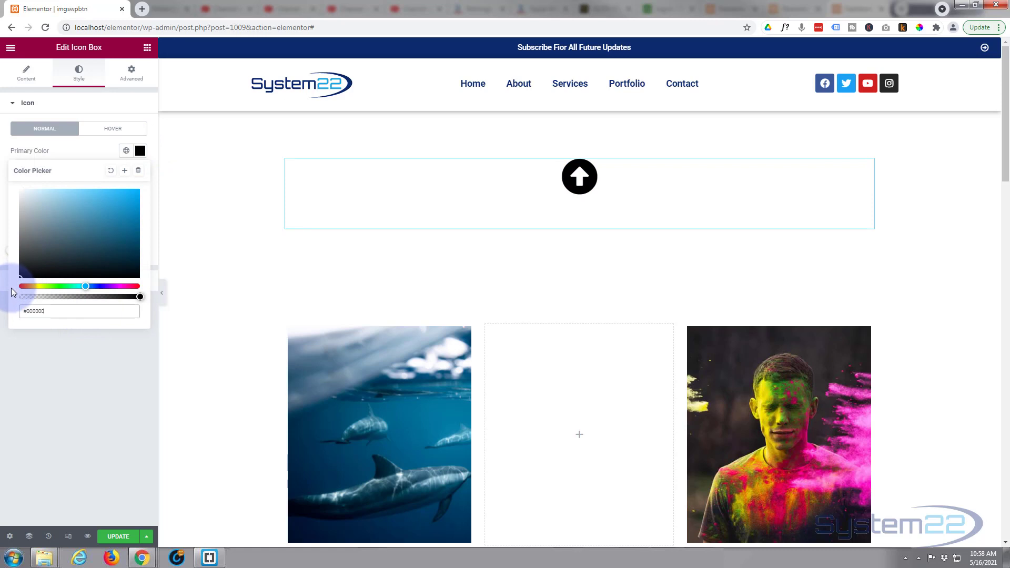
pyautogui.click(93, 297)
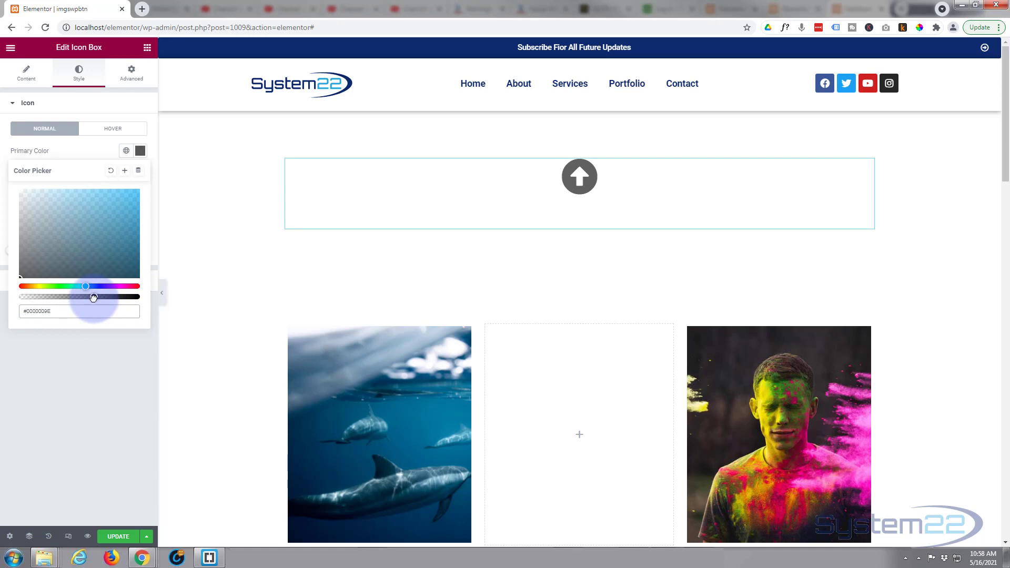
pyautogui.moveTo(93, 297); pyautogui.dragTo(90, 298)
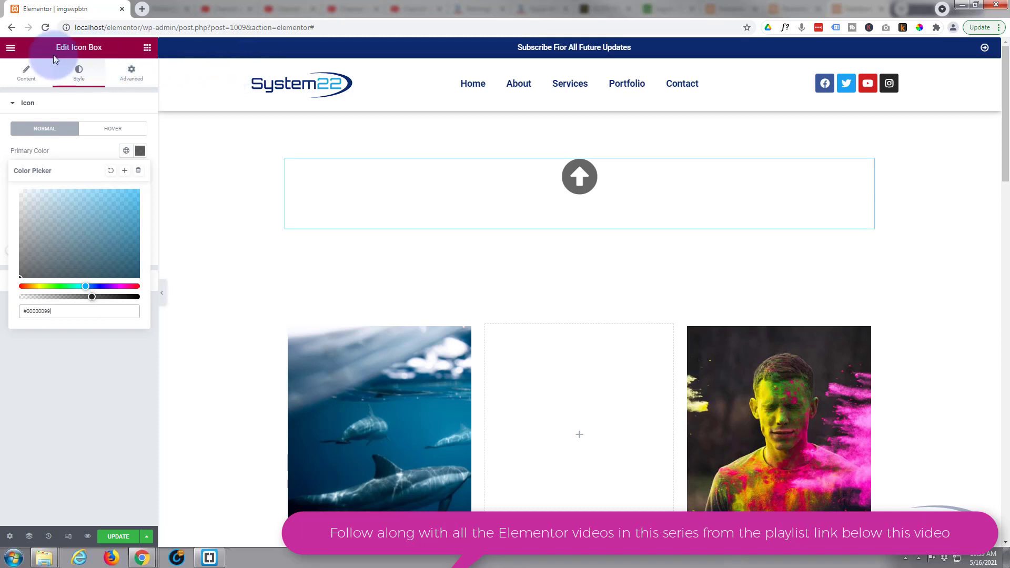
# Step: Open the WordPress dashboard in a separate browser tab and go to the list of all pages
pyautogui.click(10, 49)
pyautogui.click(11, 50)
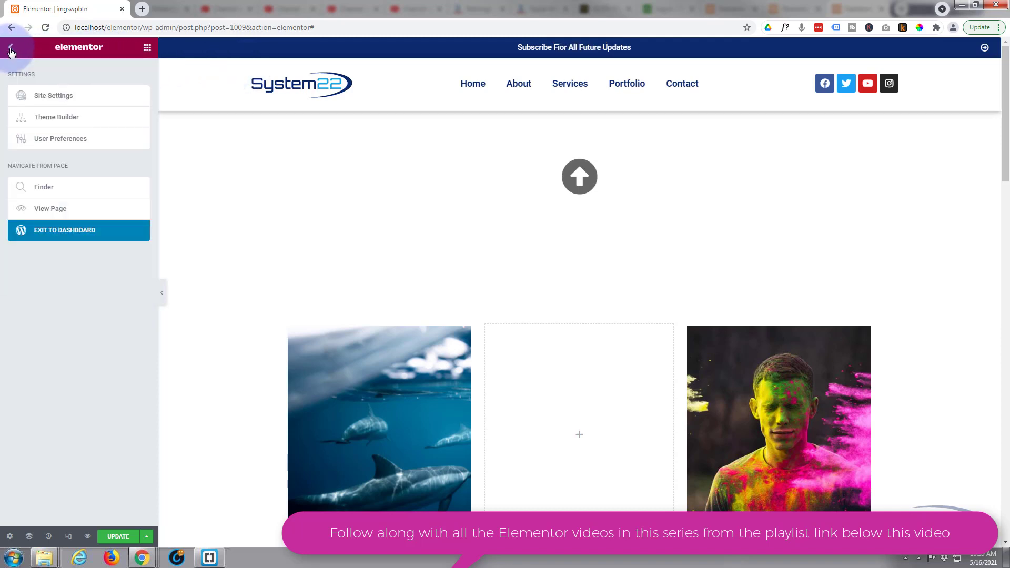
pyautogui.middleClick(86, 228)
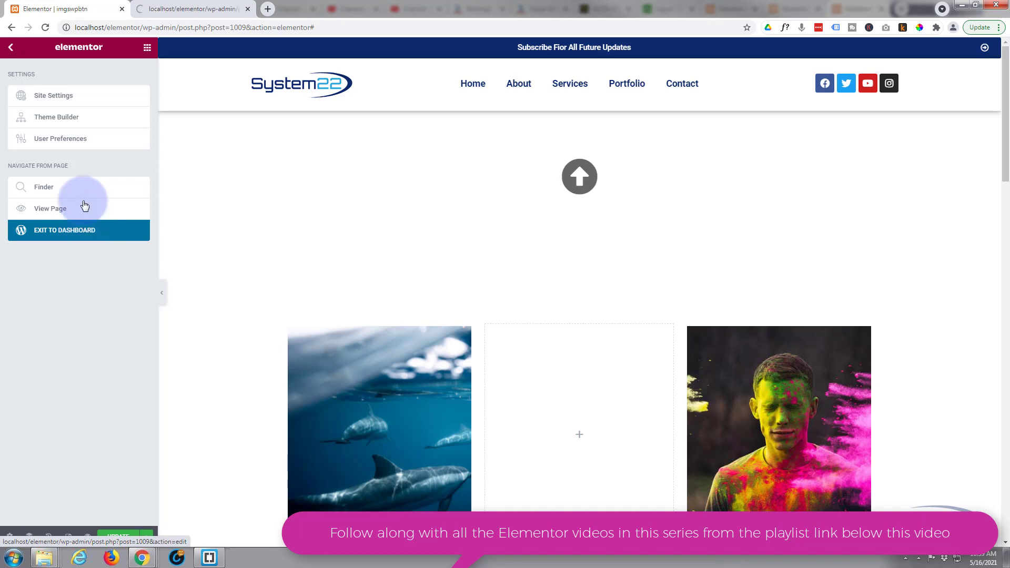
pyautogui.click(179, 9)
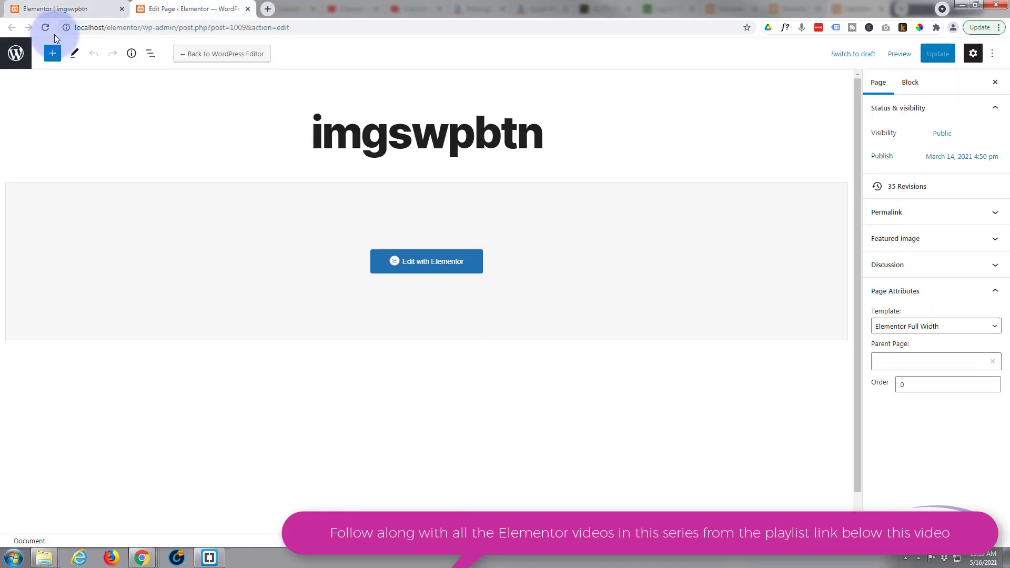
pyautogui.click(16, 53)
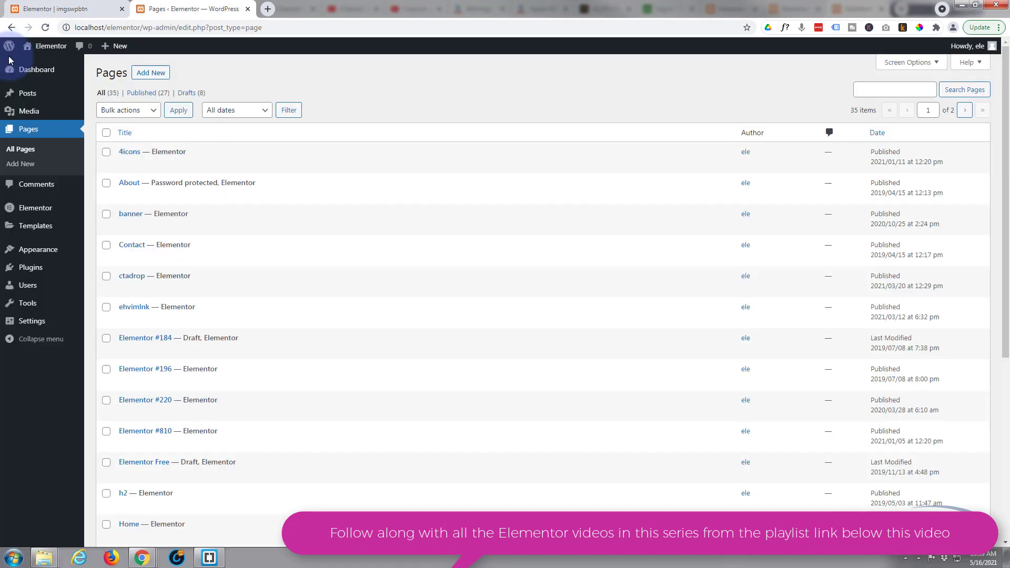
# Step: Open the theme customizer's Additional CSS section
pyautogui.moveTo(26, 57)
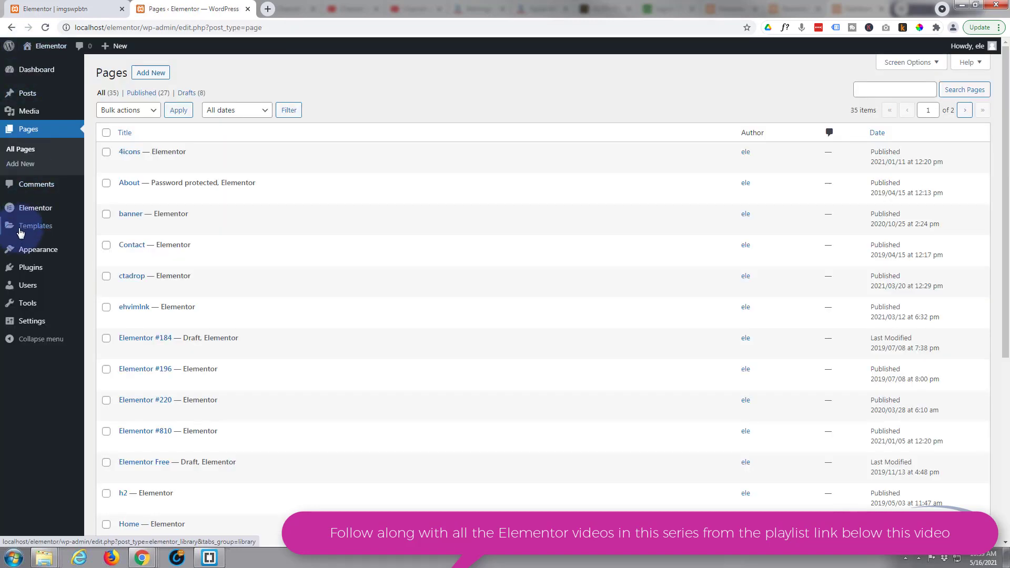
pyautogui.moveTo(28, 250)
pyautogui.click(121, 267)
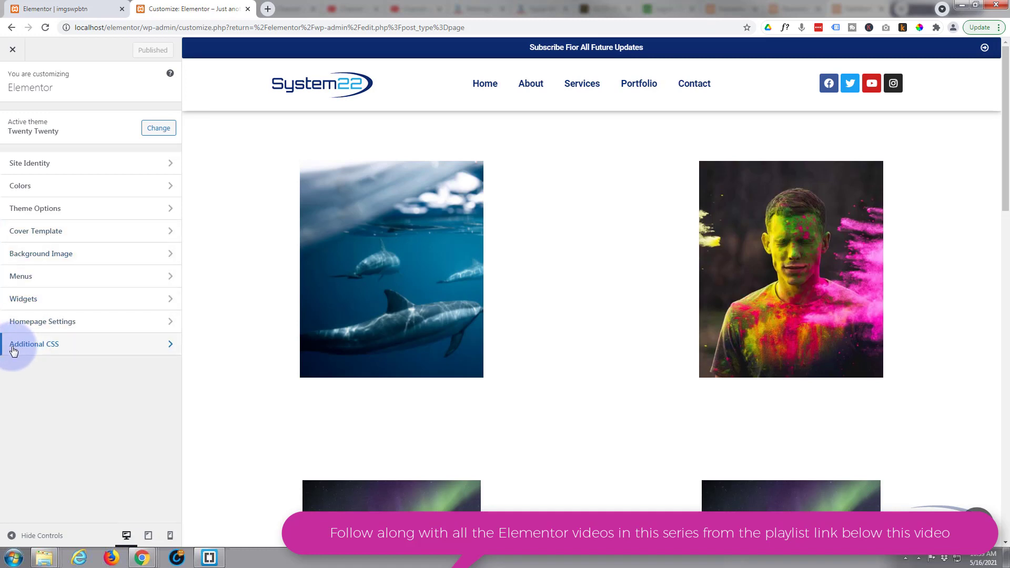
pyautogui.click(57, 347)
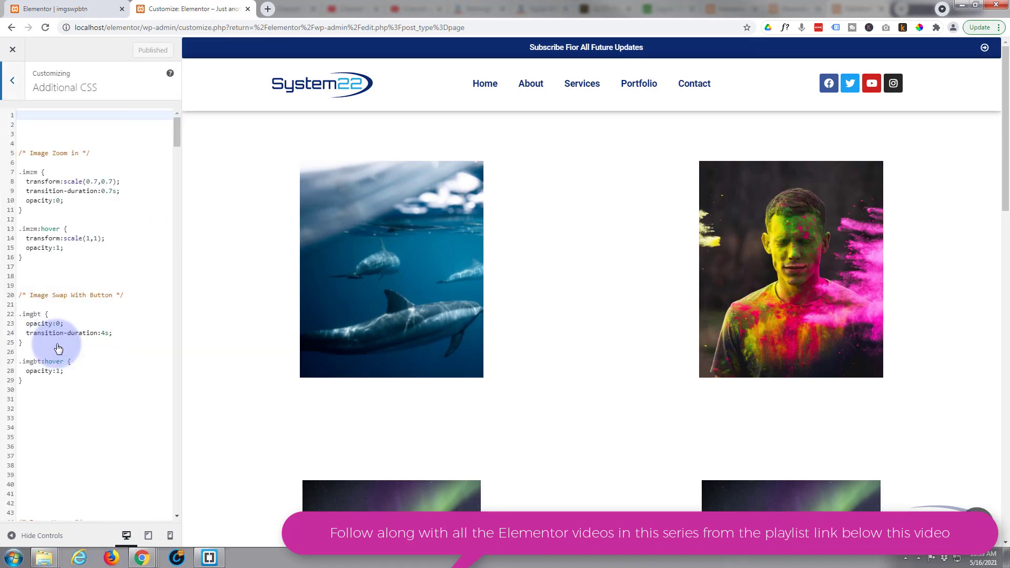
# Step: Add the comment /* Back To Top */ on the first line of the additional CSS, followed by blank lines, and publish it
pyautogui.click(47, 136)
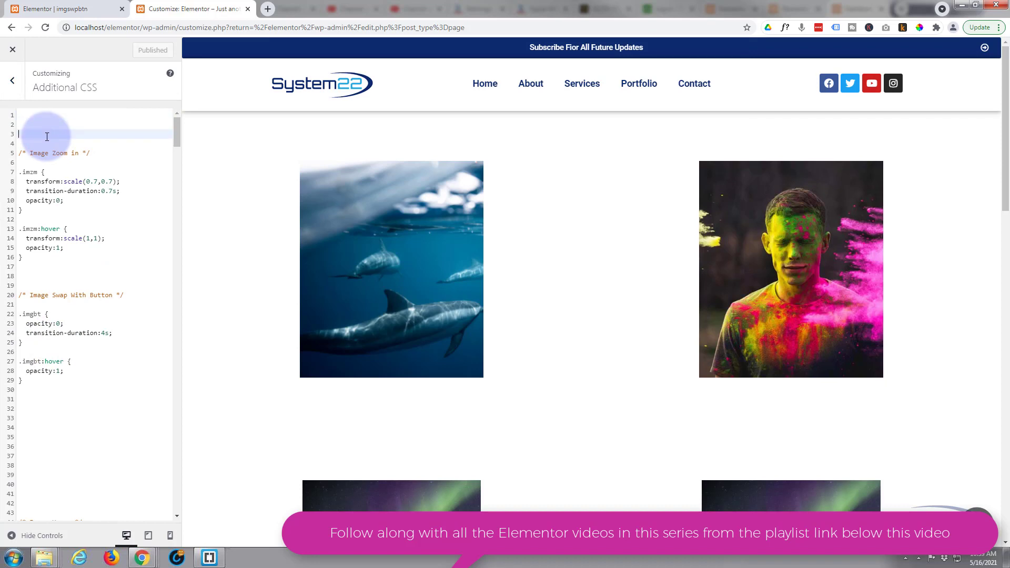
pyautogui.click(23, 115)
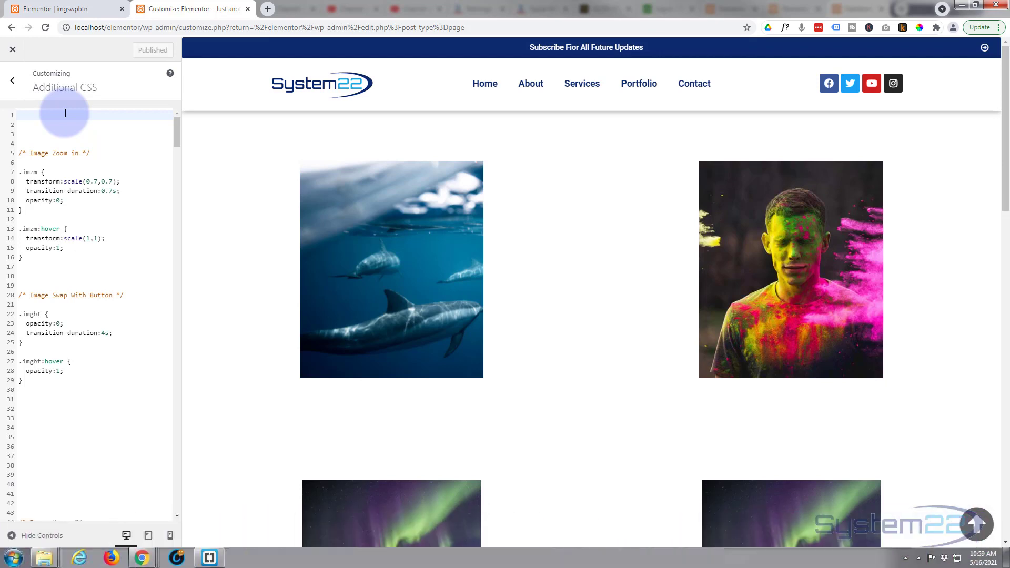
pyautogui.write('/')
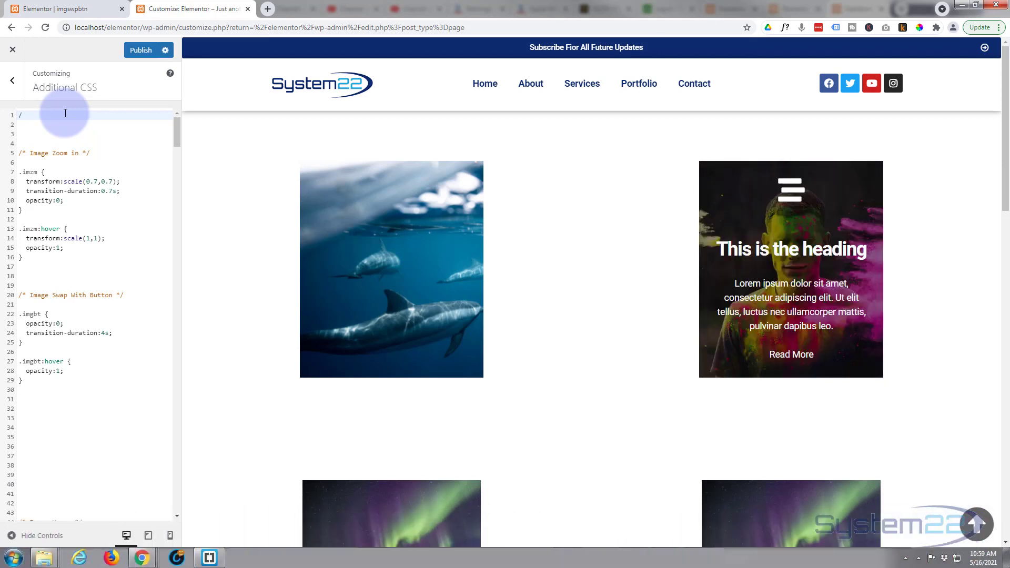
pyautogui.write('**')
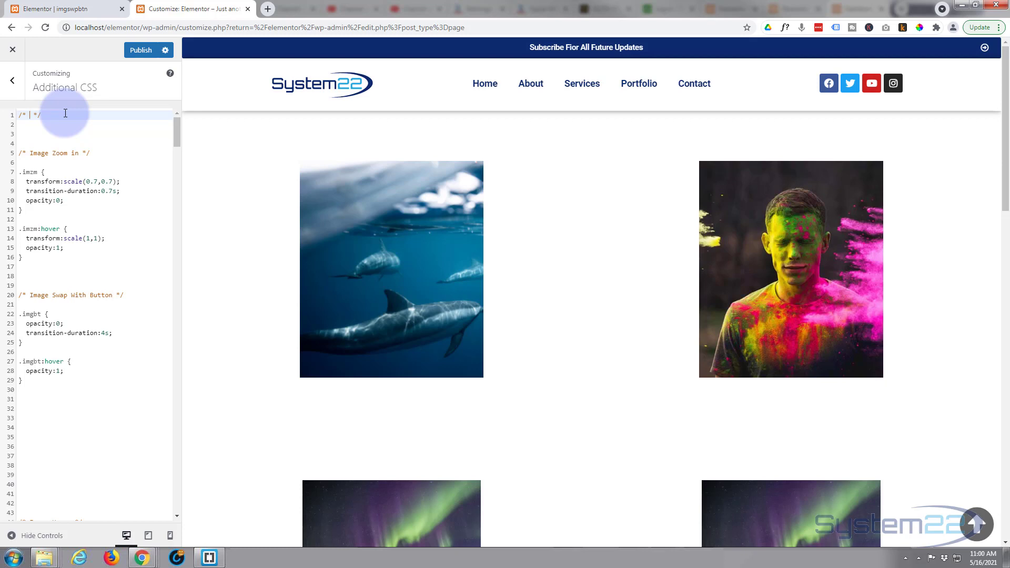
pyautogui.write('Back To Top')
pyautogui.click(91, 113)
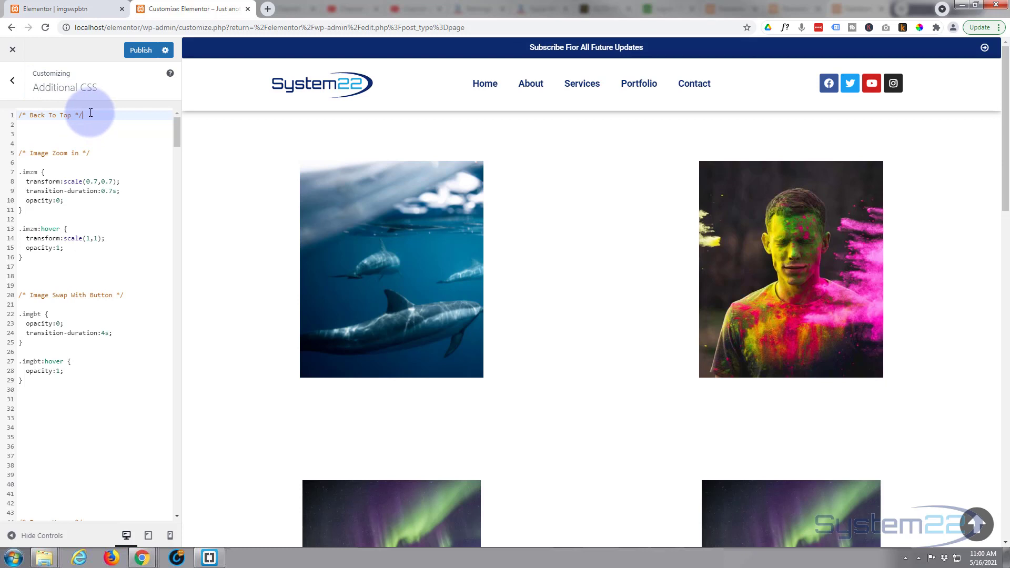
pyautogui.press('Return')
pyautogui.press('Return')
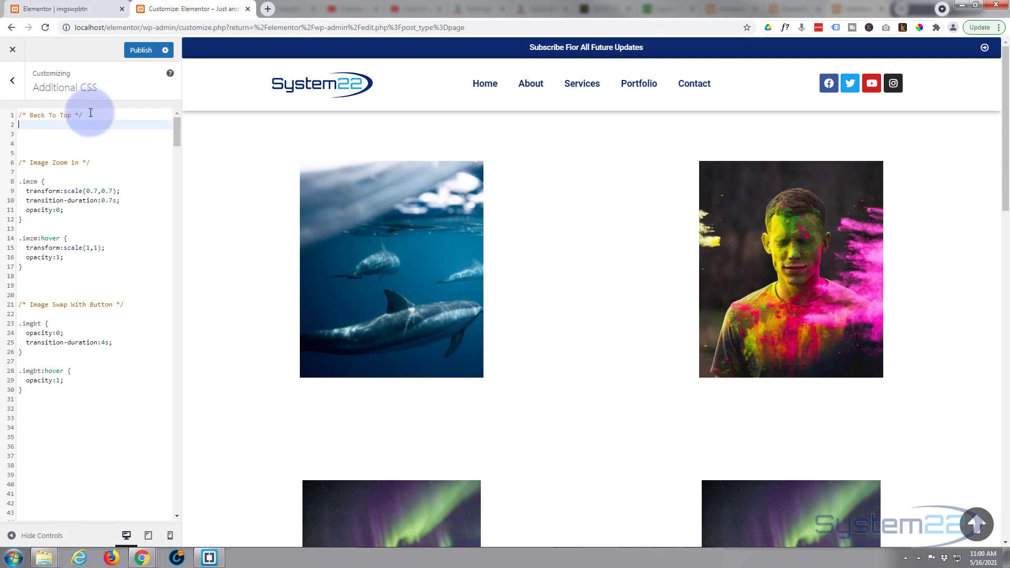
pyautogui.click(140, 53)
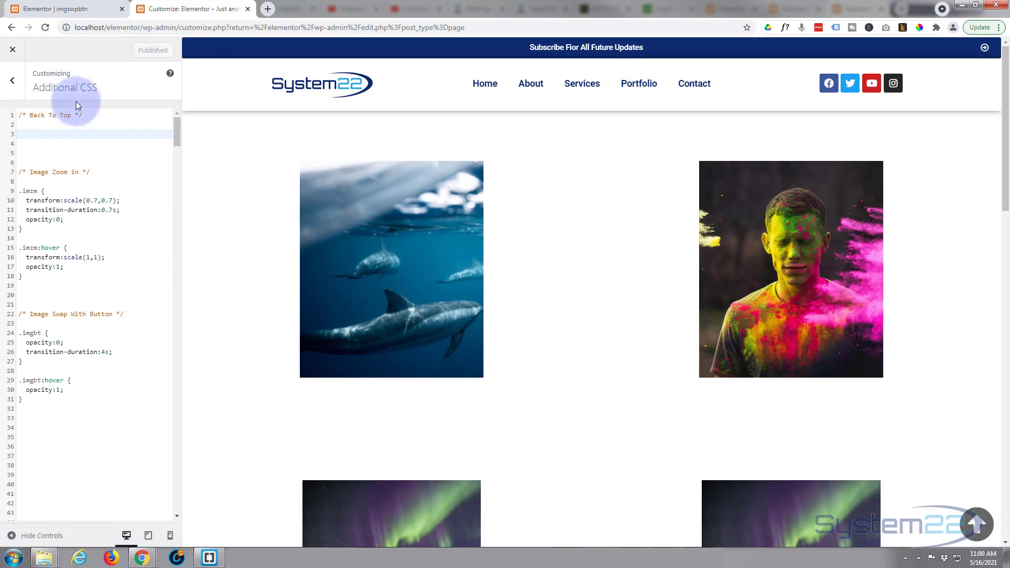
# Step: Return to the Elementor editor tab, edit the up-arrow icon box and give it the CSS class btop
pyautogui.click(63, 10)
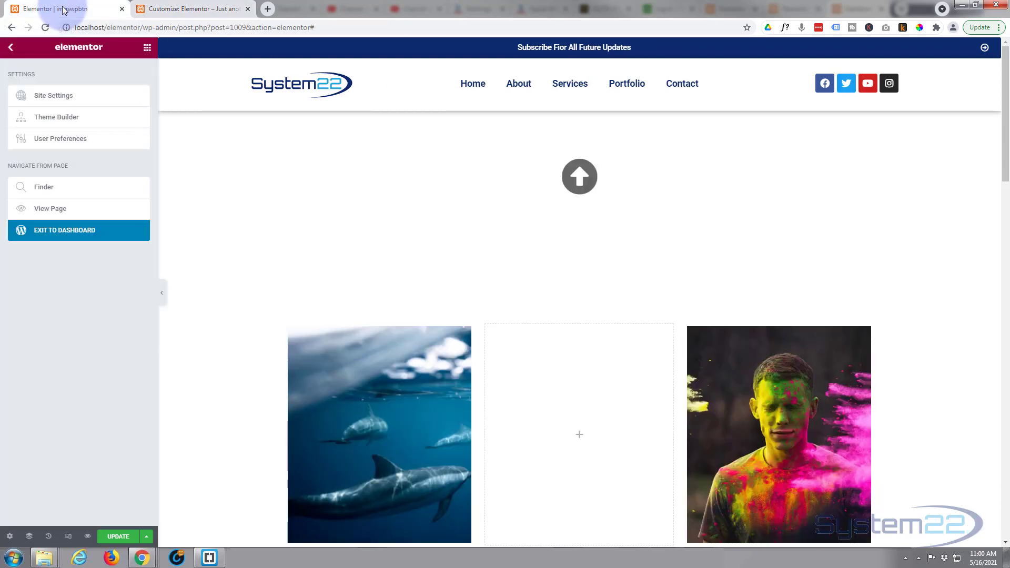
pyautogui.click(10, 48)
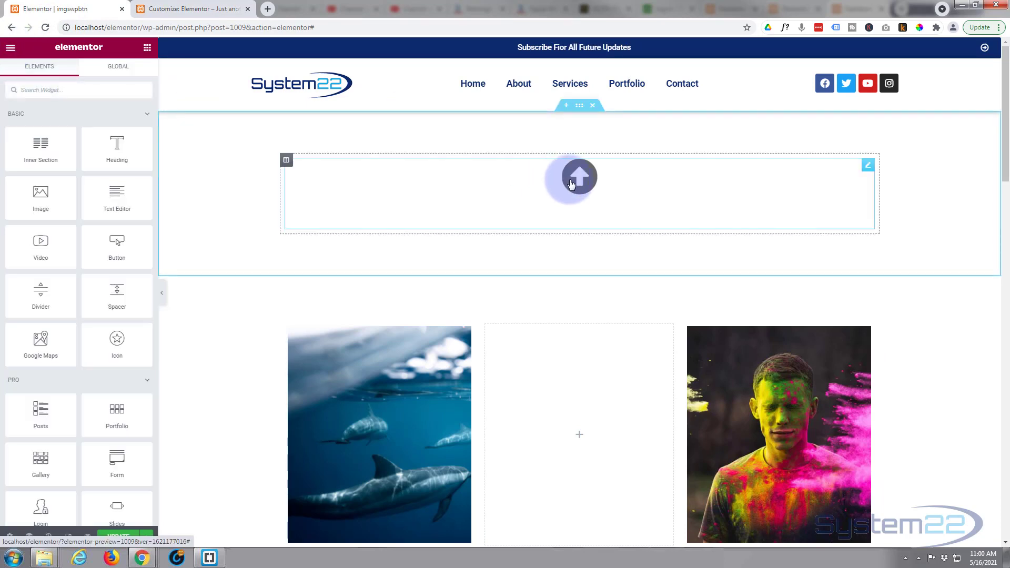
pyautogui.click(869, 167)
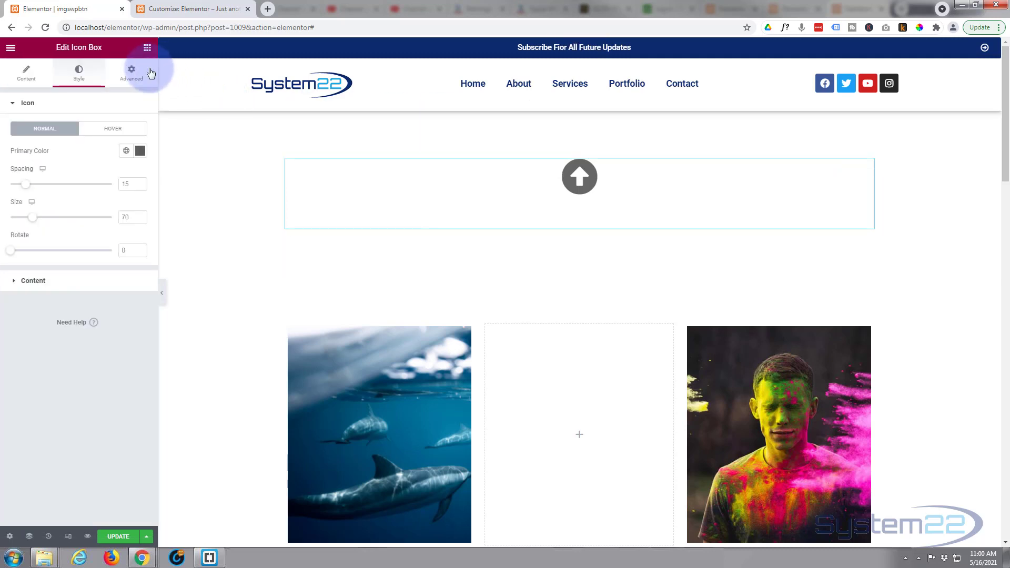
pyautogui.click(131, 73)
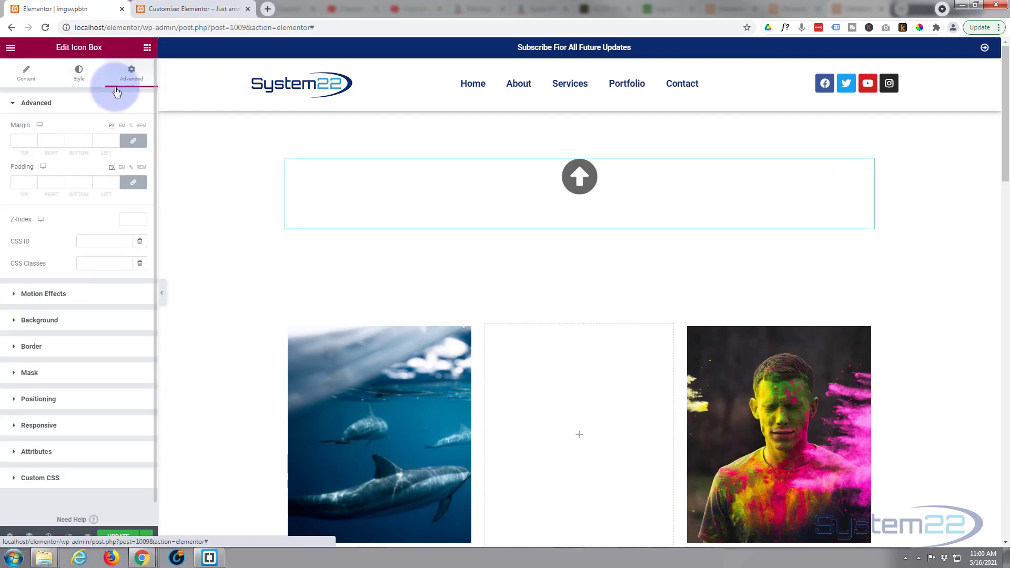
pyautogui.scroll(-1, 126, 190)
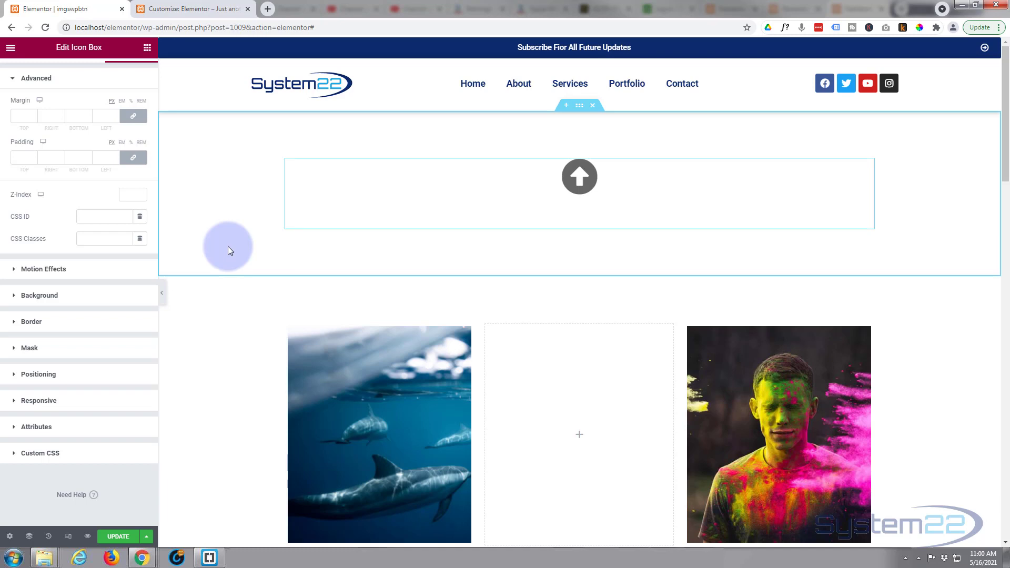
pyautogui.click(80, 239)
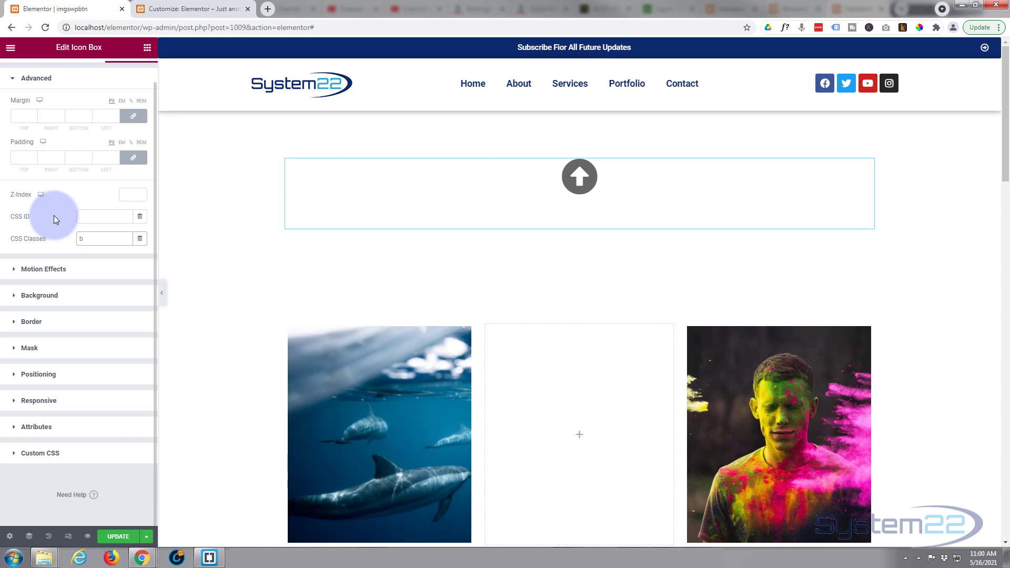
pyautogui.write('btop')
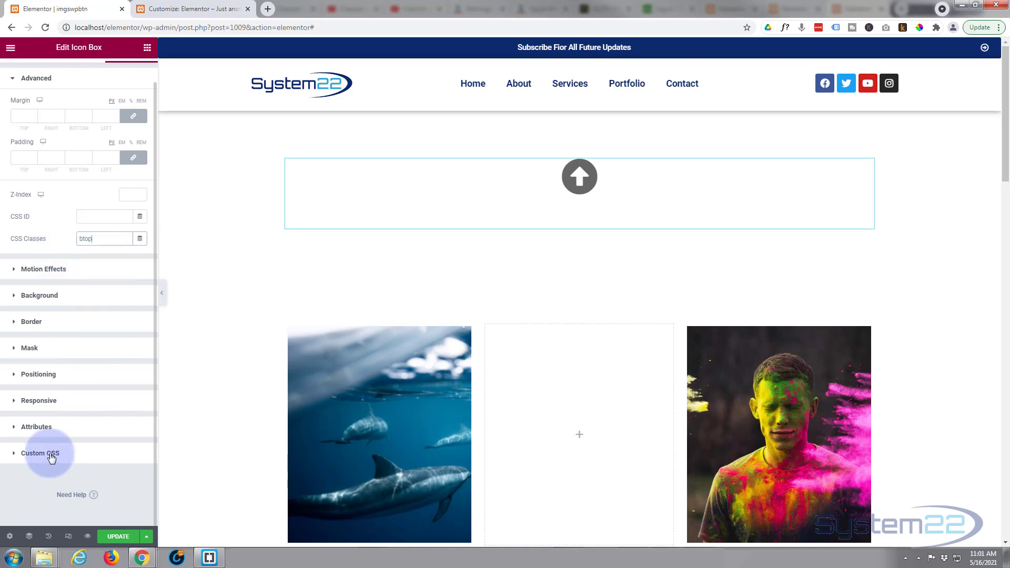
# Step: Add a .btop rule containing position:fixed; to the icon box's own custom CSS
pyautogui.click(13, 455)
pyautogui.click(50, 377)
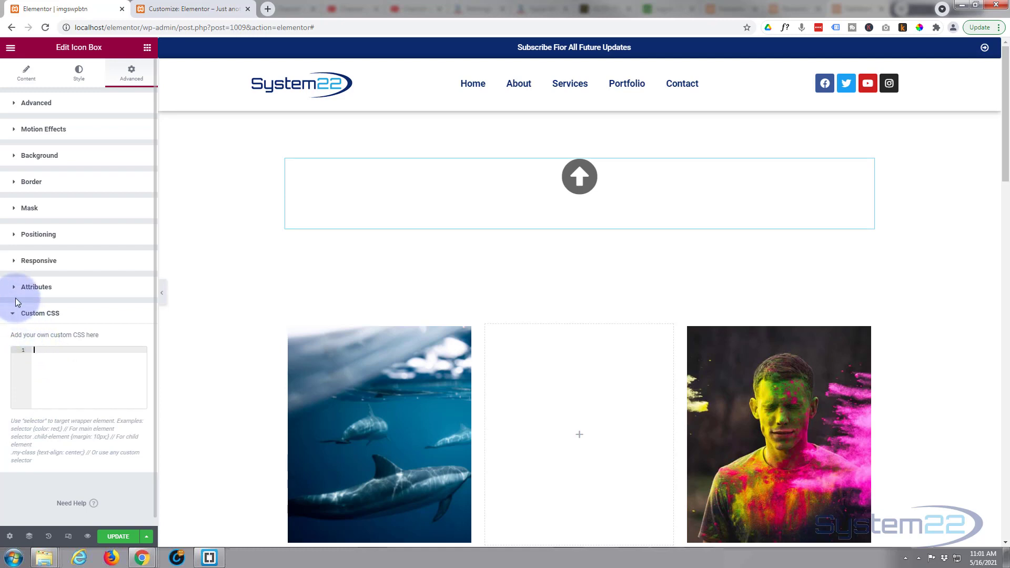
pyautogui.write('.btop {}')
pyautogui.press('Left')
pyautogui.press('Return')
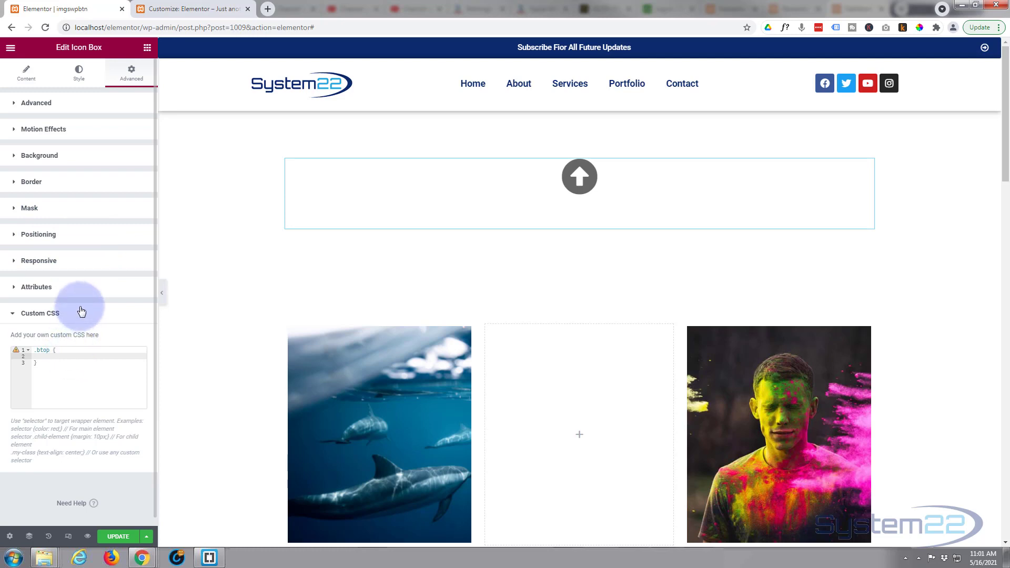
pyautogui.write('posi')
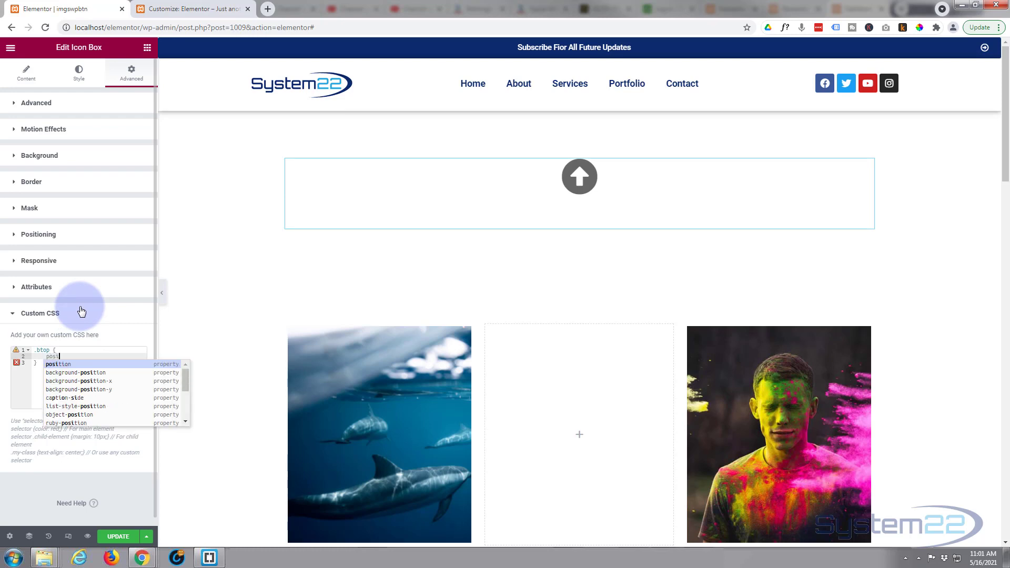
pyautogui.write('tion:fi')
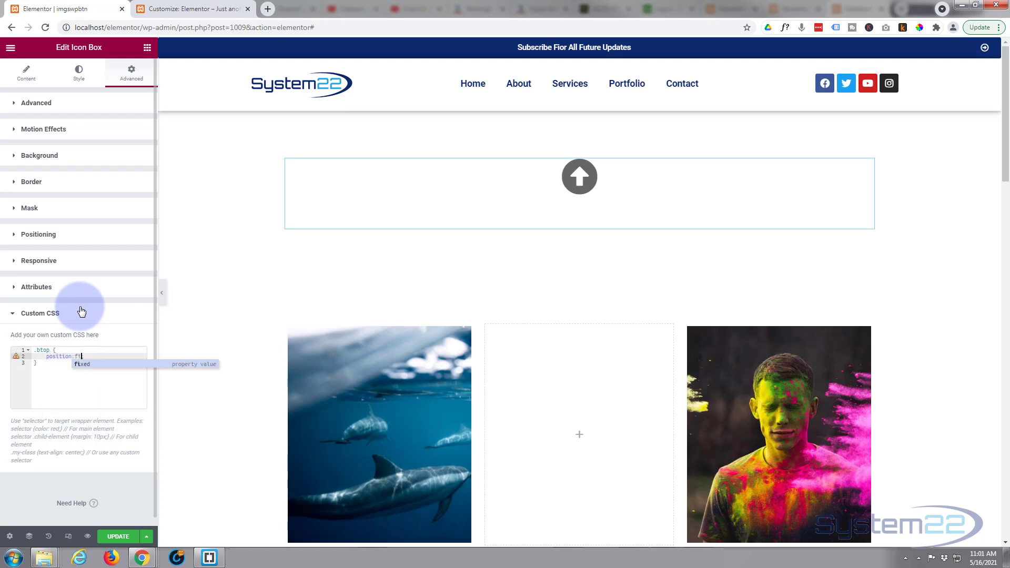
pyautogui.write('xed')
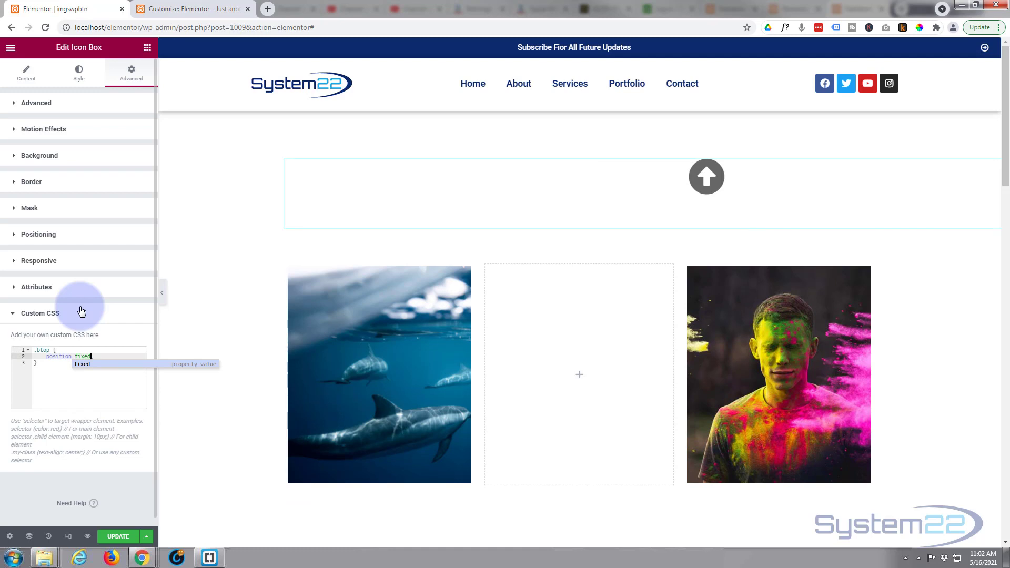
pyautogui.write(';;')
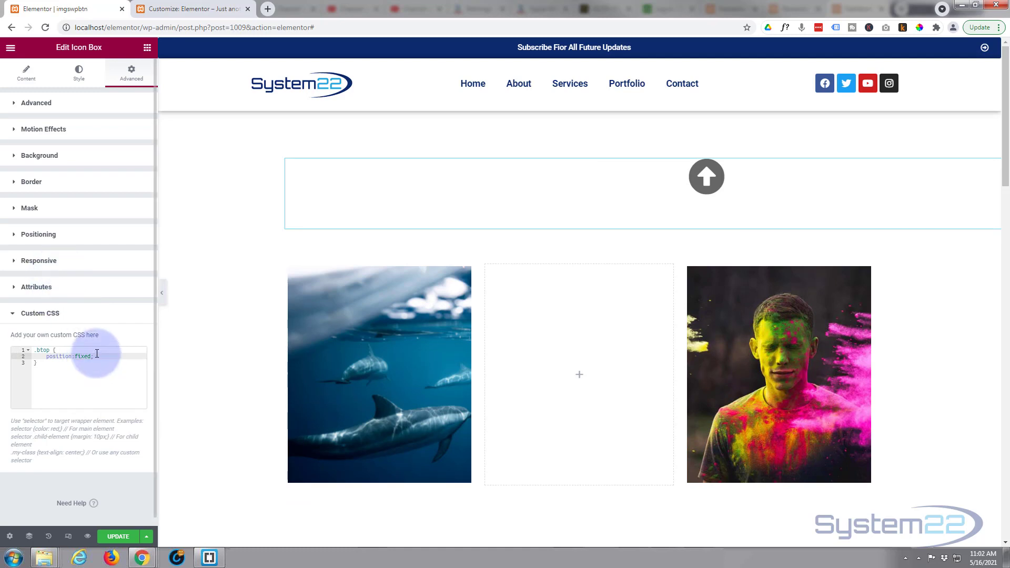
pyautogui.press('Return')
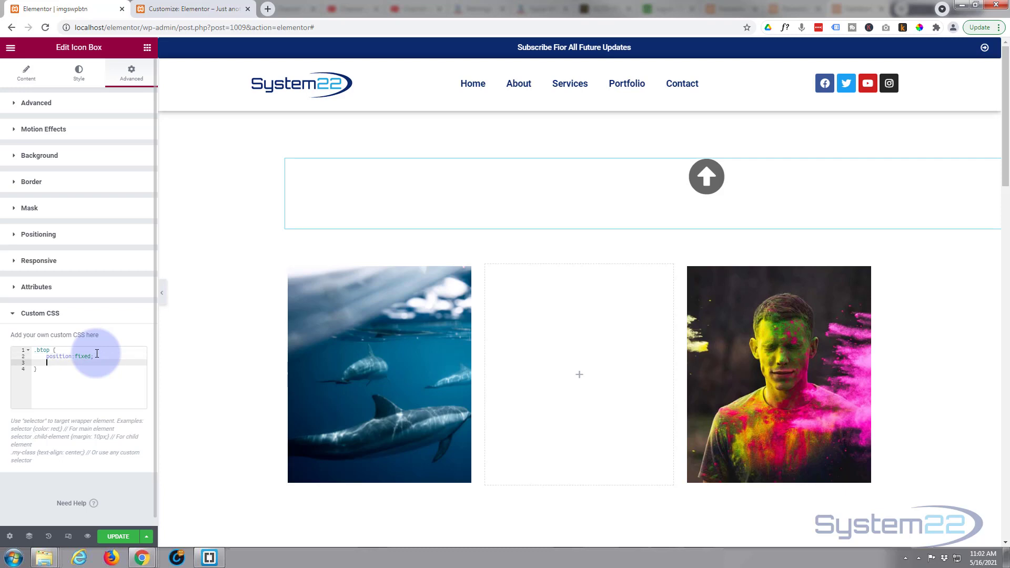
# Step: Anchor the icon box to the screen's bottom-right corner by adding bottom:0; and right:0; to the .btop rule
pyautogui.write('bot')
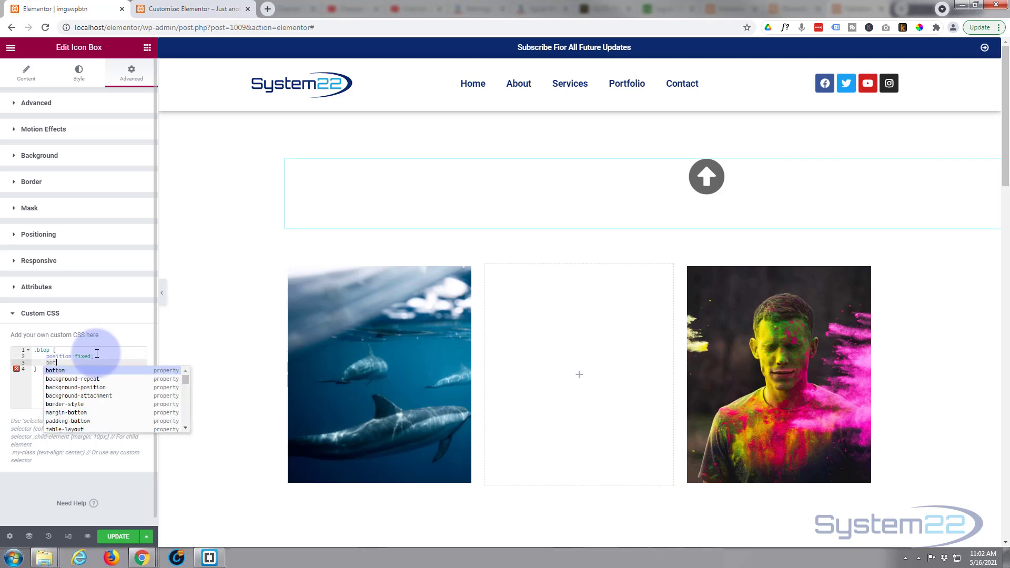
pyautogui.write('tom:')
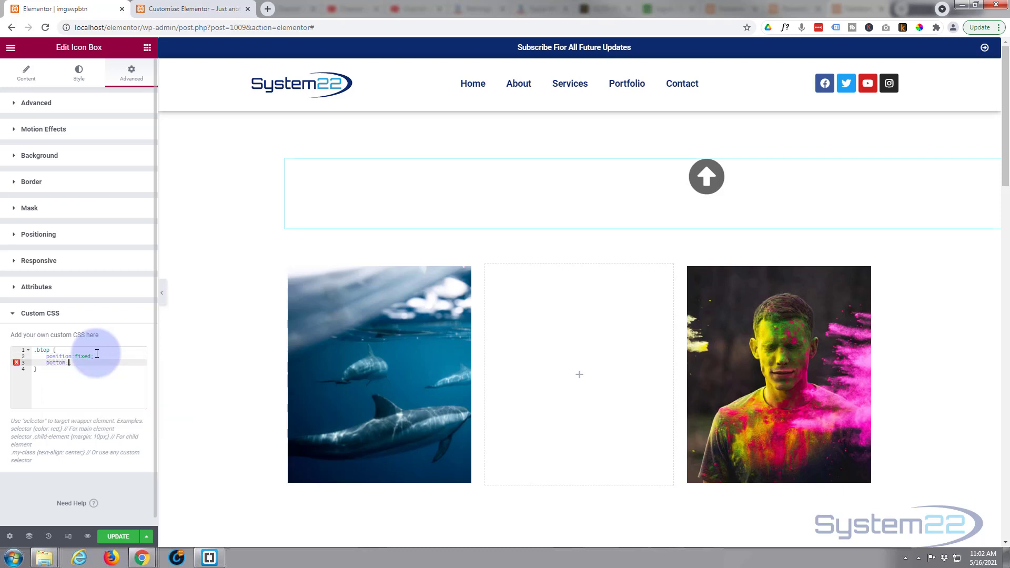
pyautogui.write('0;')
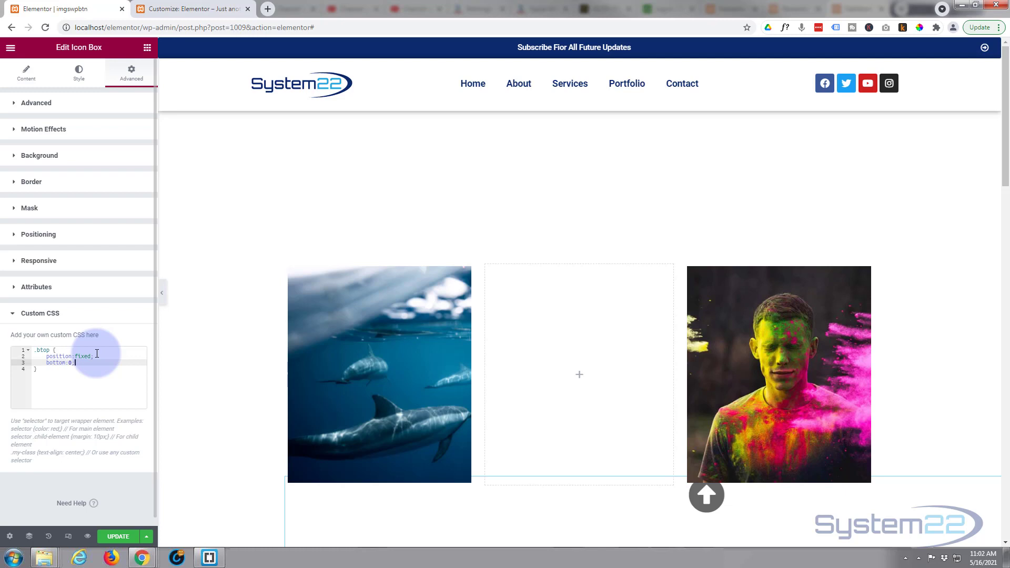
pyautogui.press('Return')
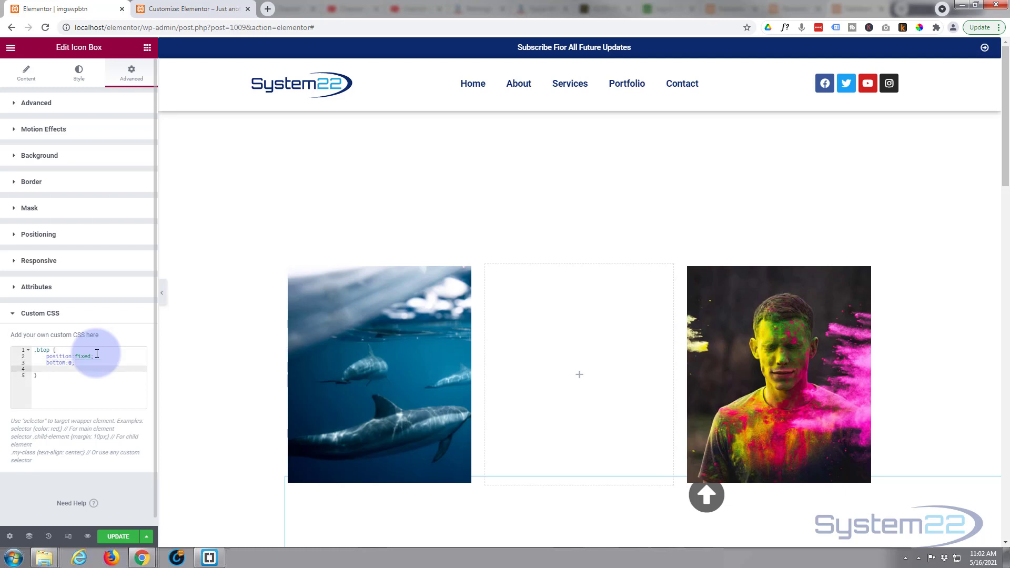
pyautogui.write('right')
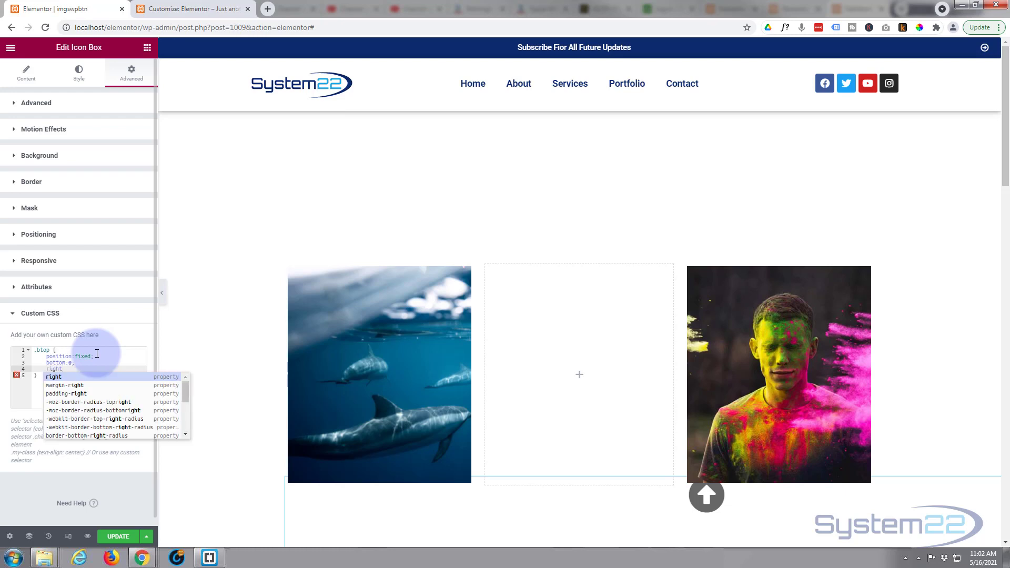
pyautogui.press('Return')
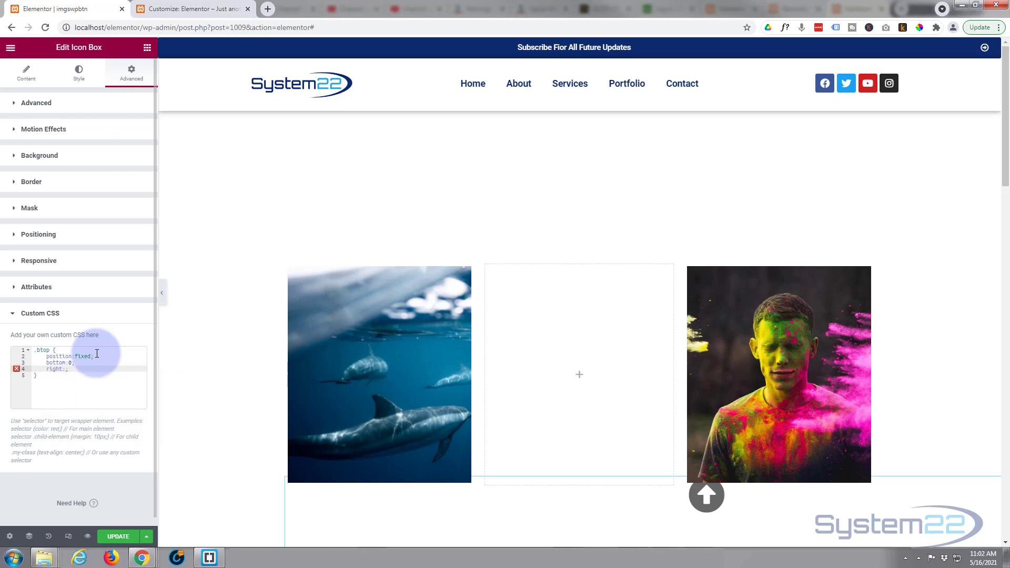
pyautogui.write('0')
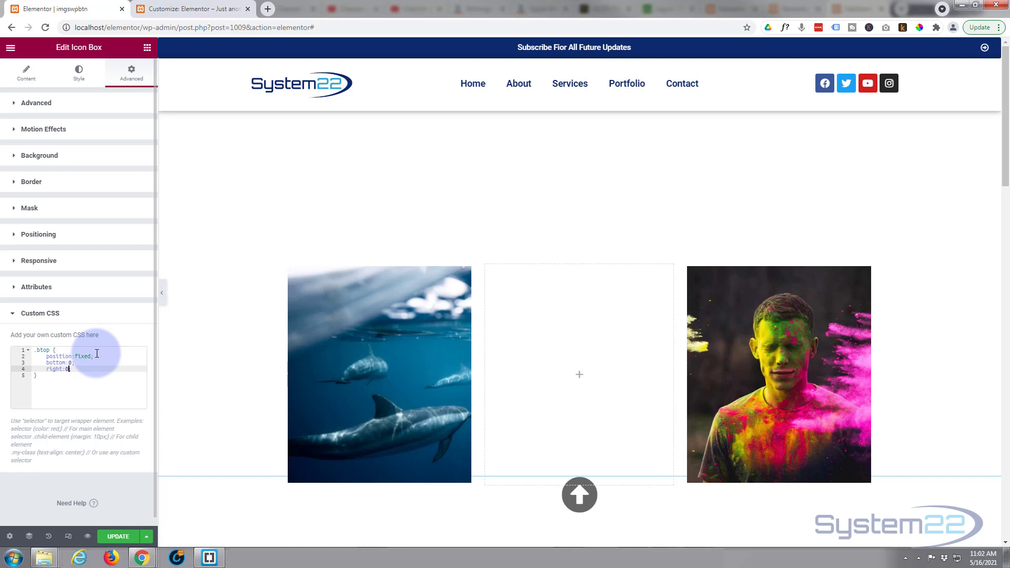
pyautogui.press('Return')
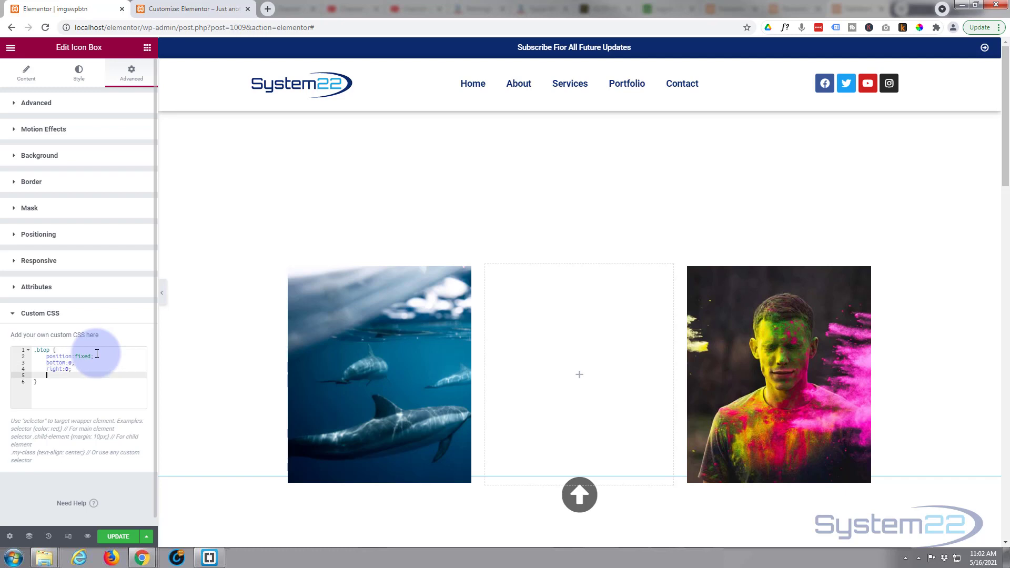
# Step: Add width:70px !important; to the .btop rule
pyautogui.write('wi')
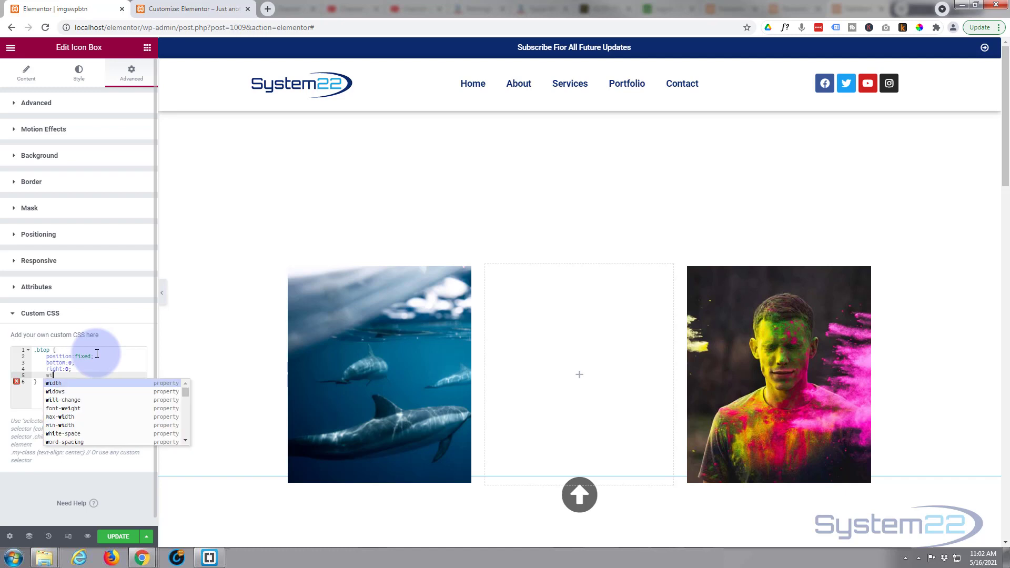
pyautogui.write('dth:')
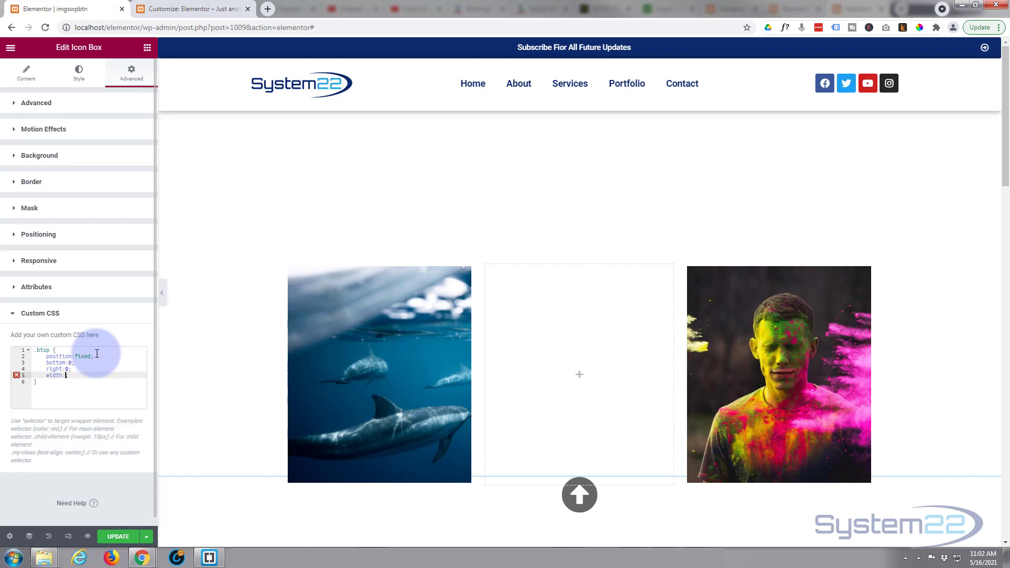
pyautogui.write('70px !important;')
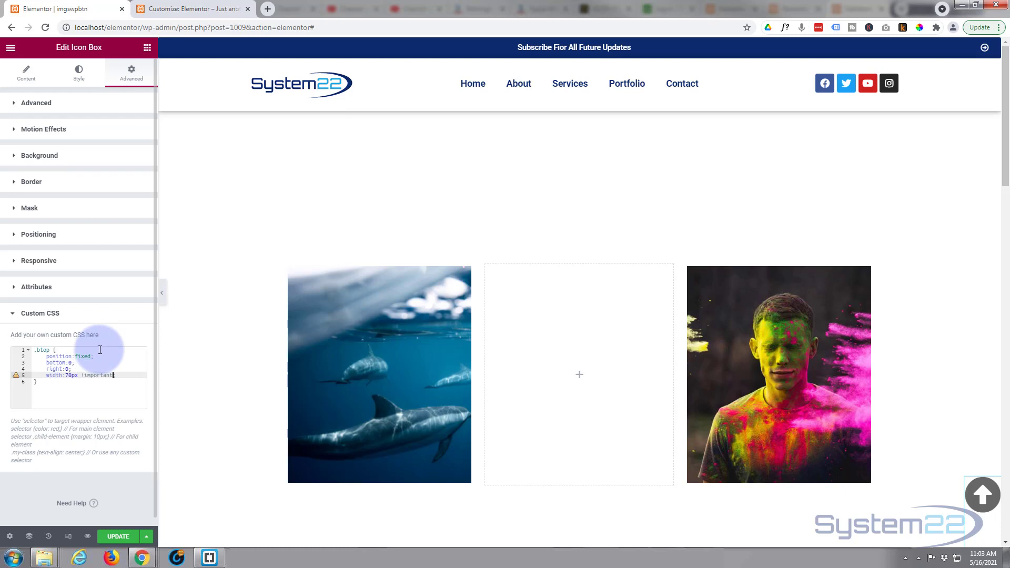
pyautogui.write(';')
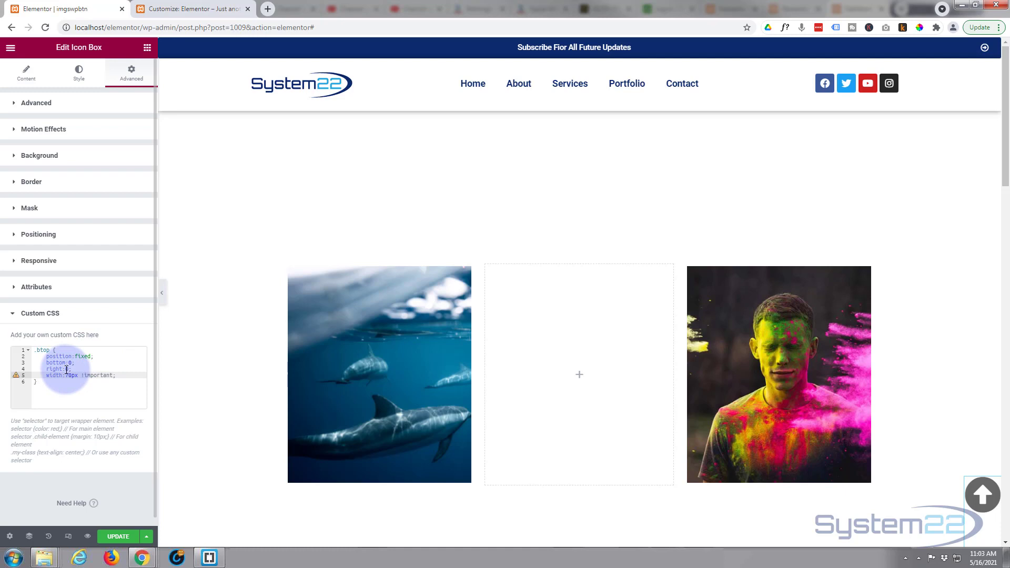
# Step: Set the right offset in the .btop rule to 10px
pyautogui.click(67, 368)
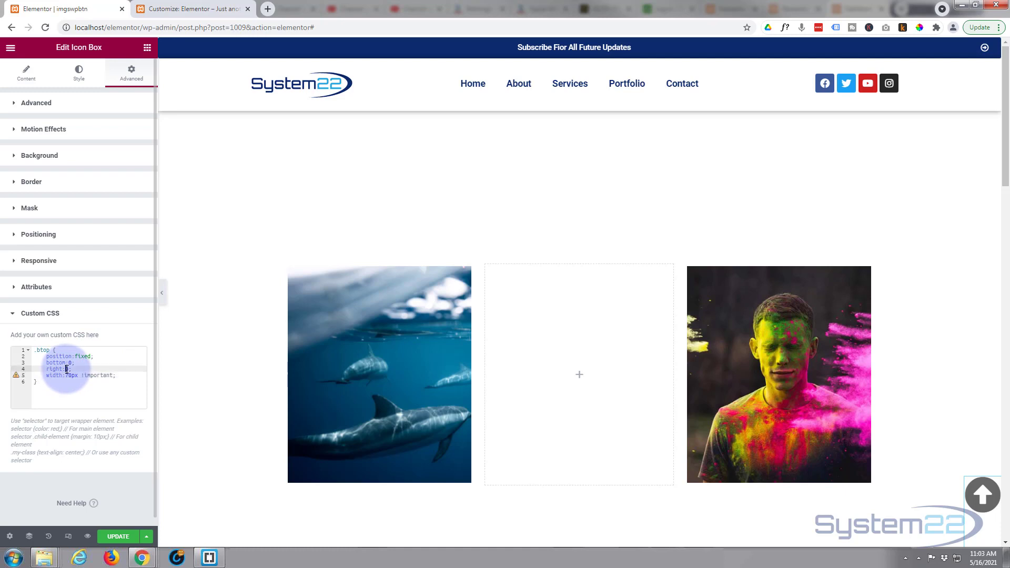
pyautogui.press('Delete')
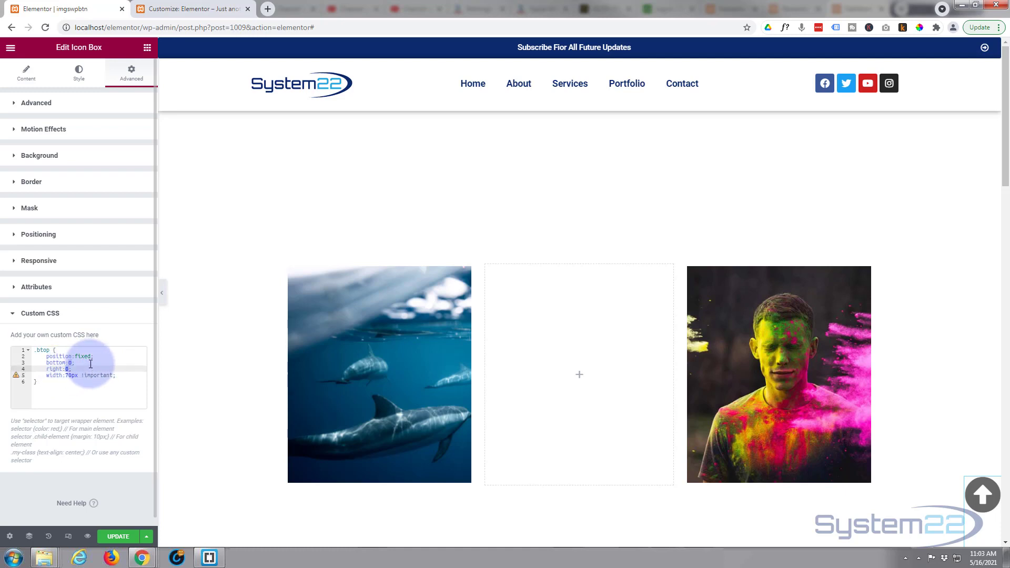
pyautogui.press('BackSpace')
pyautogui.write('10px')
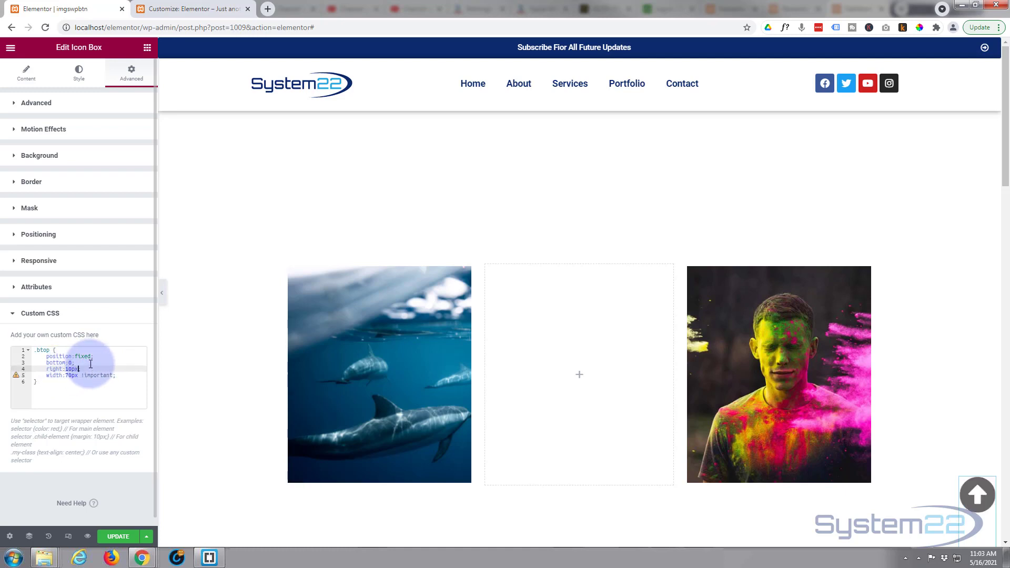
pyautogui.write(';')
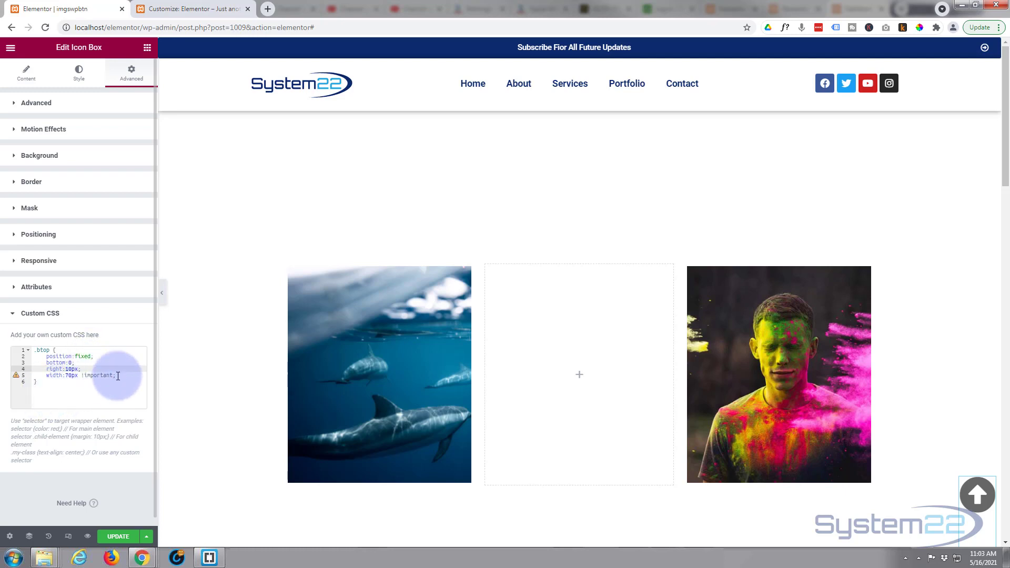
pyautogui.click(117, 374)
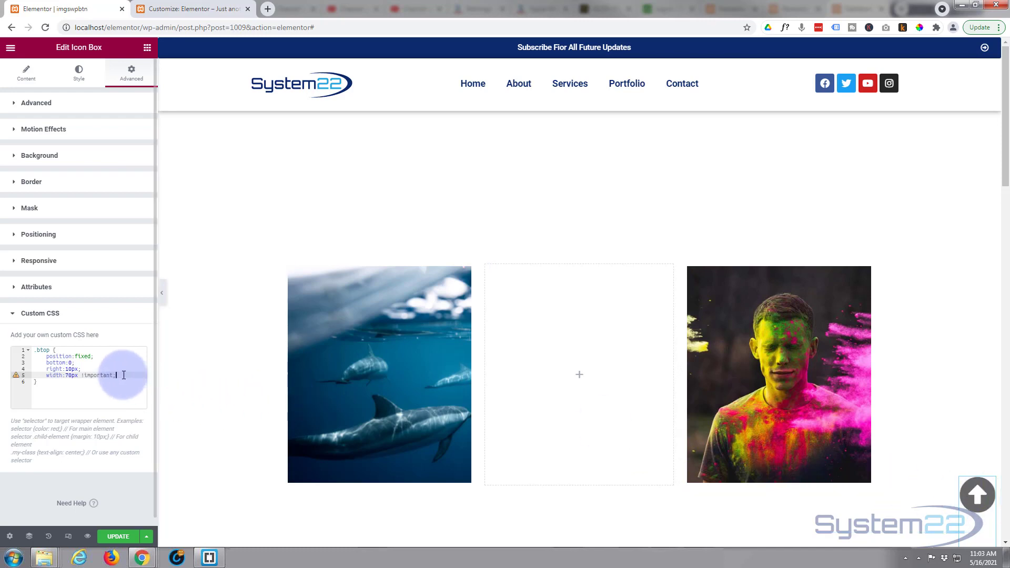
pyautogui.write('z-in')
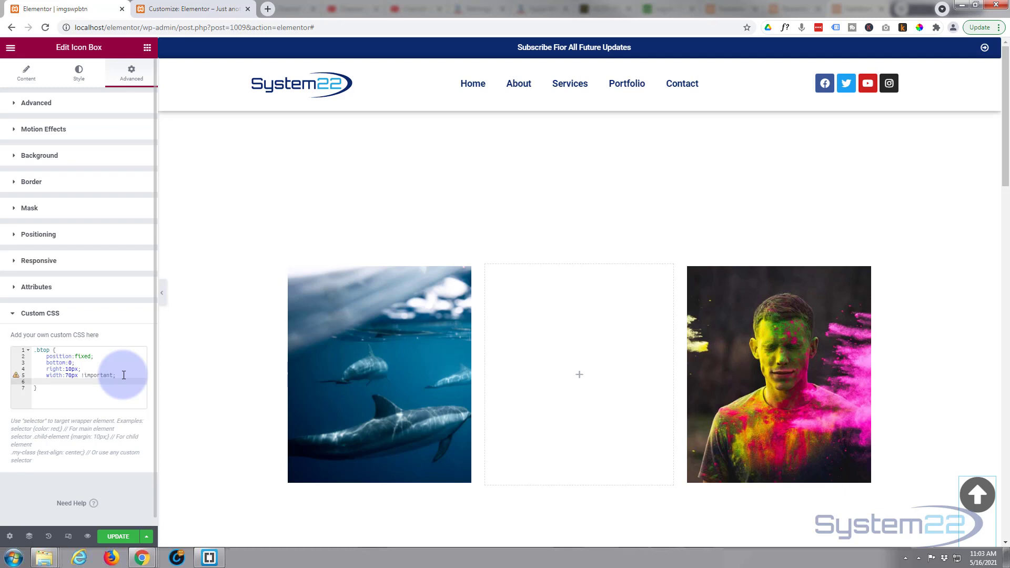
pyautogui.write('d')
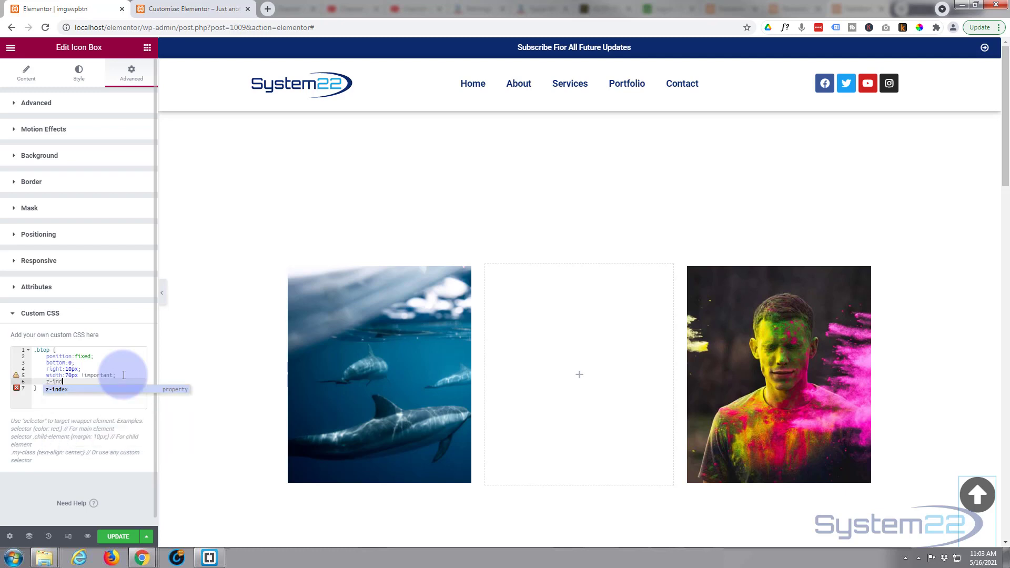
pyautogui.write('ex:9')
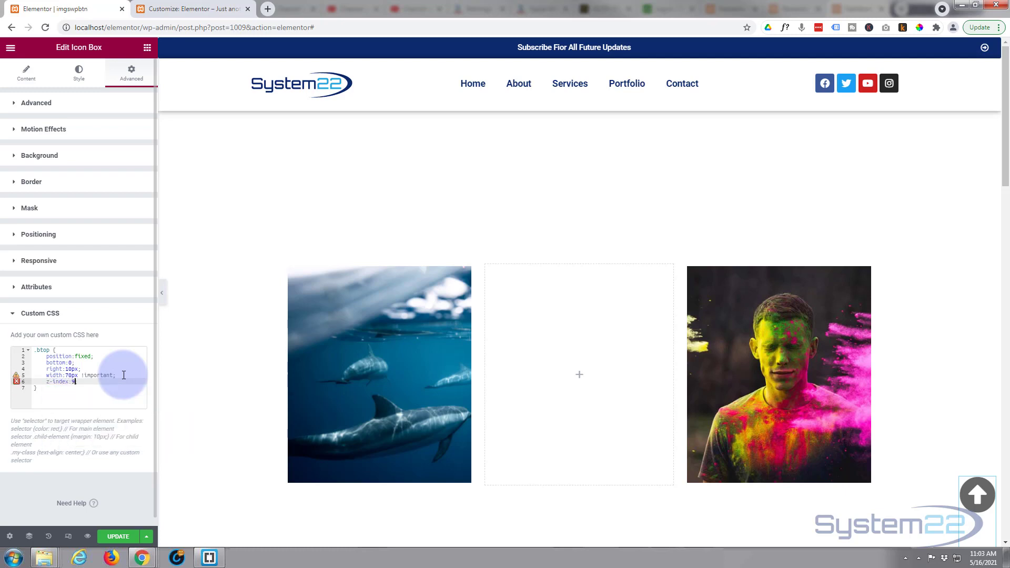
pyautogui.write('999999999')
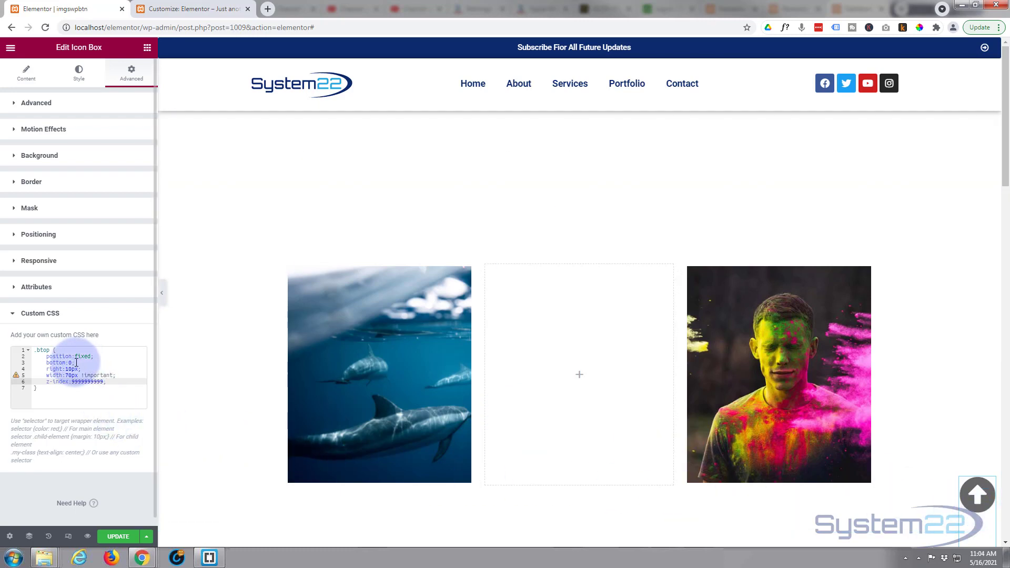
# Step: Add height:70px; to the .btop rule between the width and z-index declarations
pyautogui.click(137, 372)
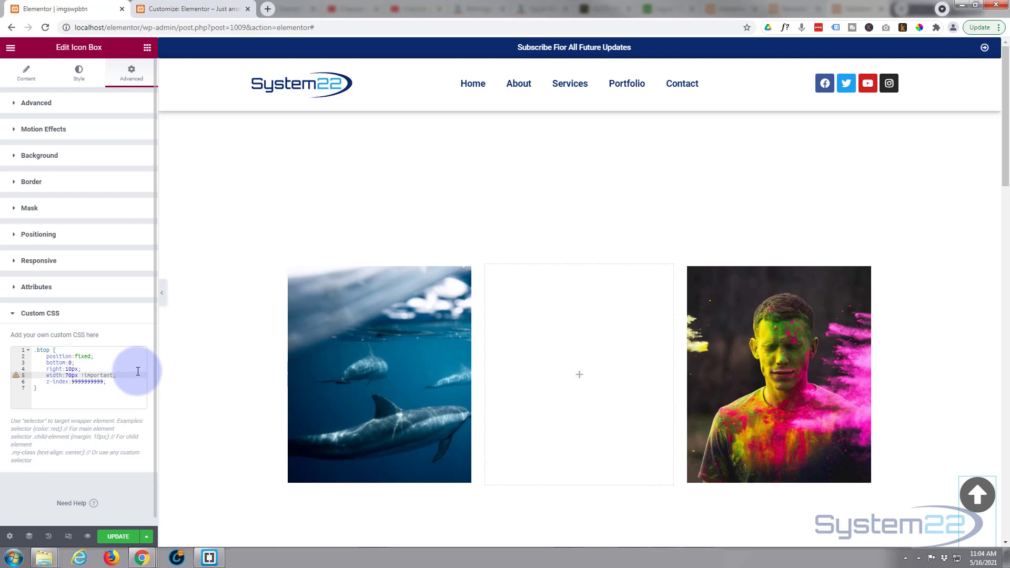
pyautogui.press('Return')
pyautogui.write('height')
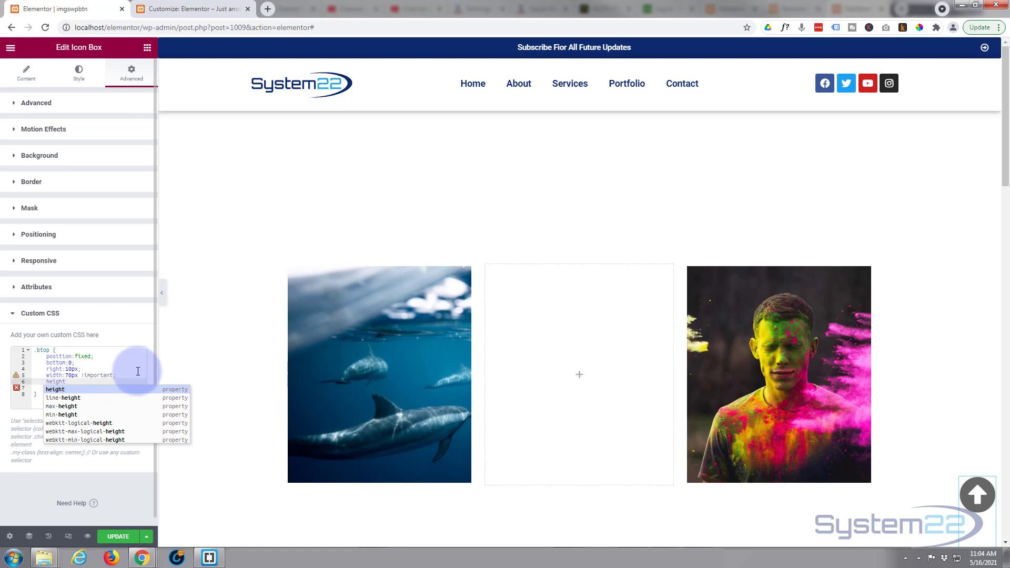
pyautogui.write(':70p')
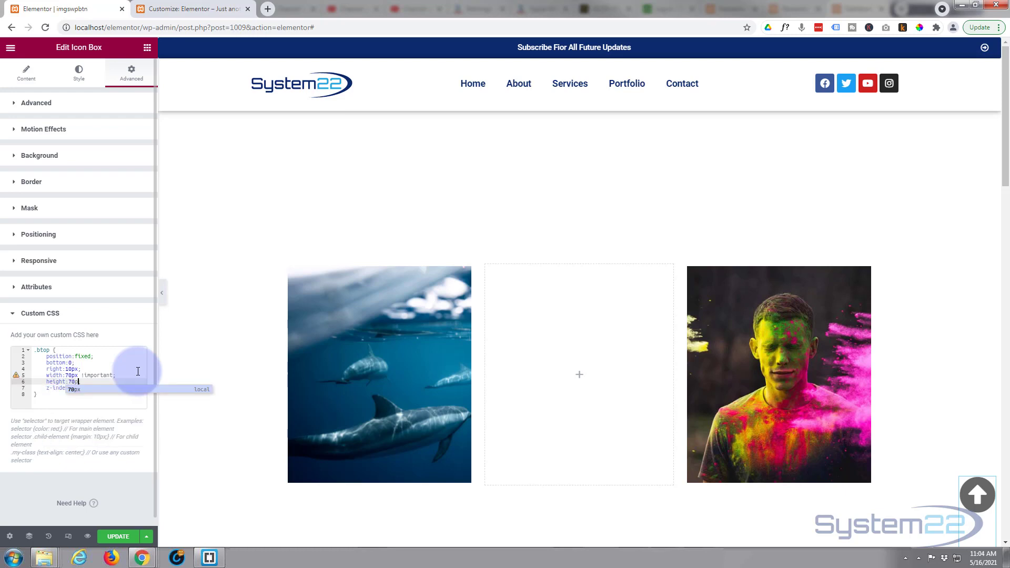
pyautogui.write('x;')
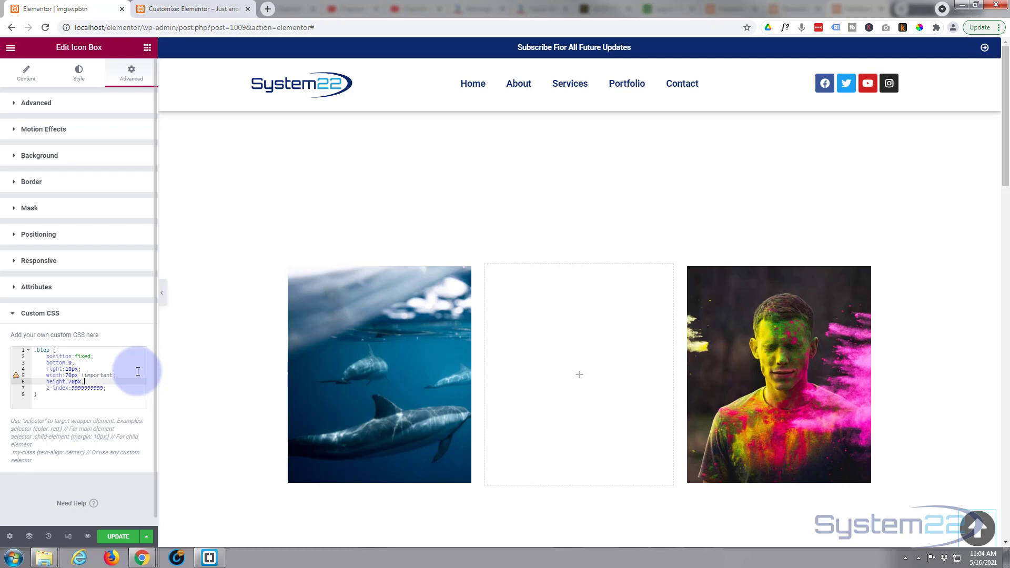
# Step: Set the bottom offset in the .btop rule to 10px
pyautogui.click(71, 362)
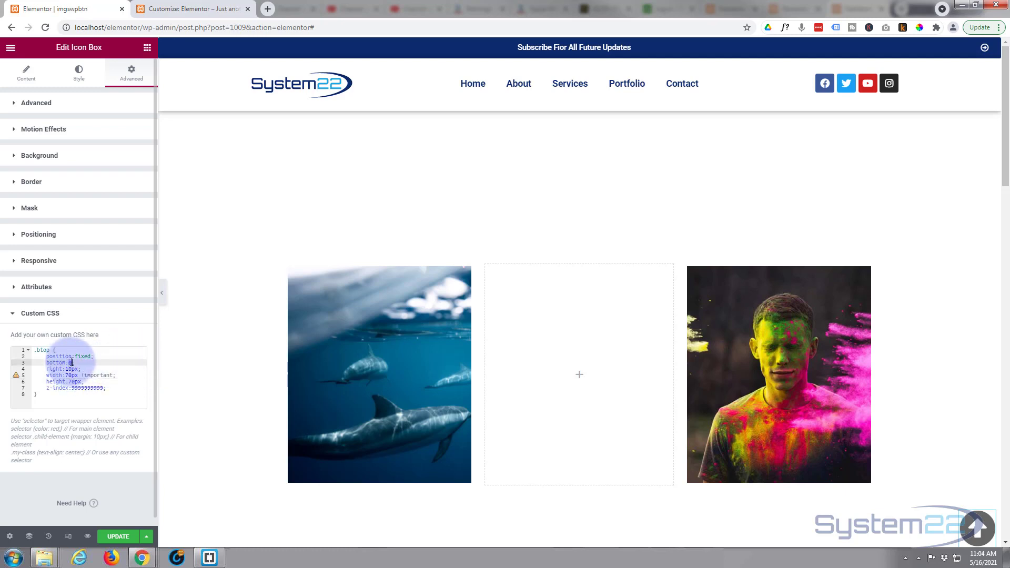
pyautogui.press('BackSpace')
pyautogui.write('1')
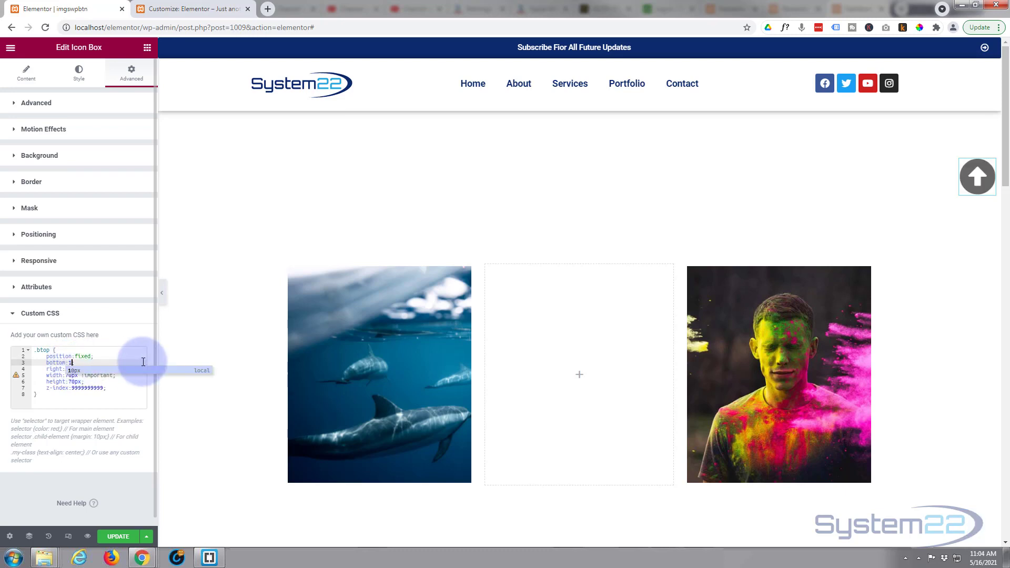
pyautogui.write('0px;')
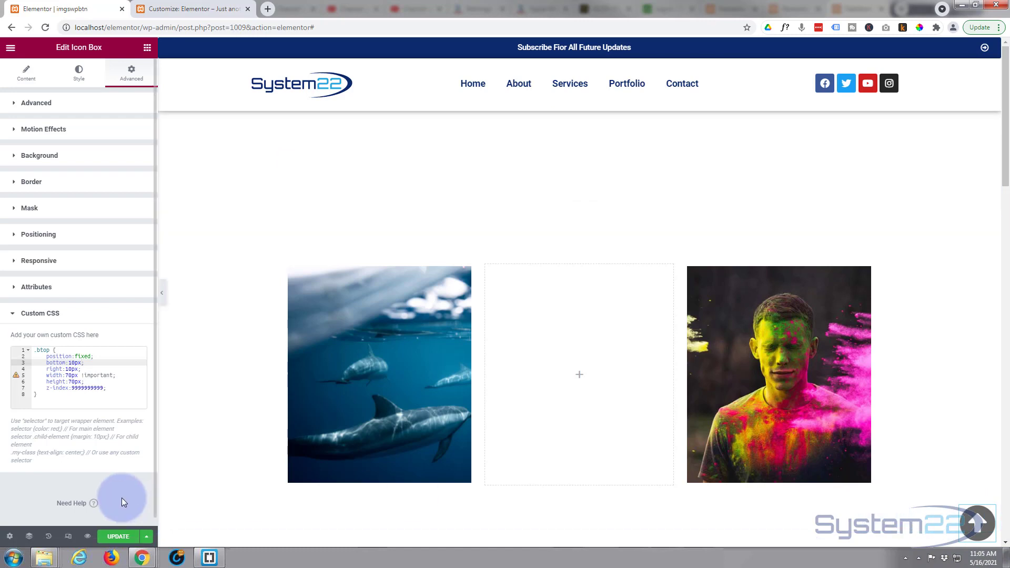
# Step: Update the page and open its preview, testing the back-to-top arrow twice from the lower part of the page
pyautogui.click(118, 536)
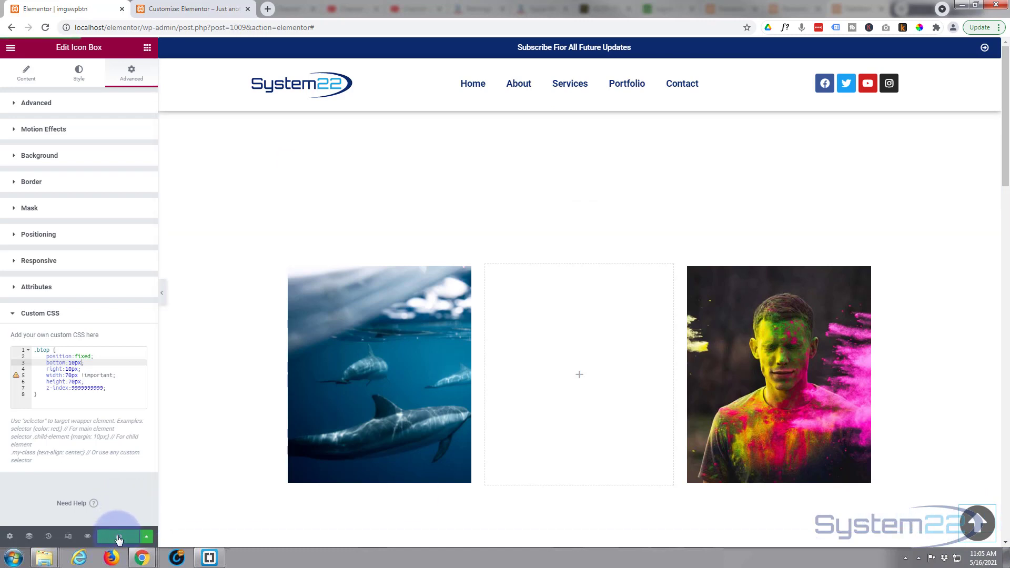
pyautogui.click(88, 537)
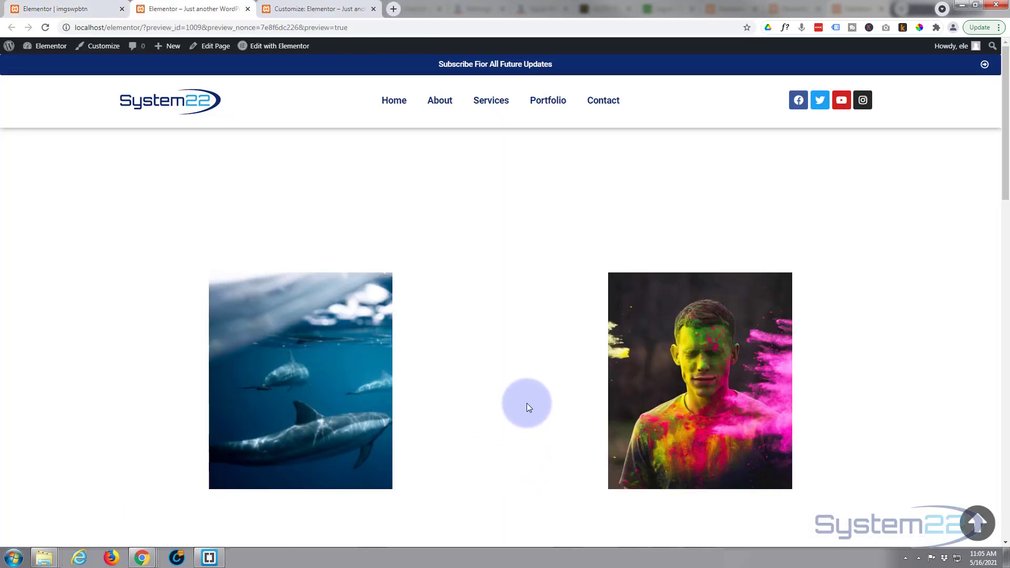
pyautogui.scroll(-10, 526, 403)
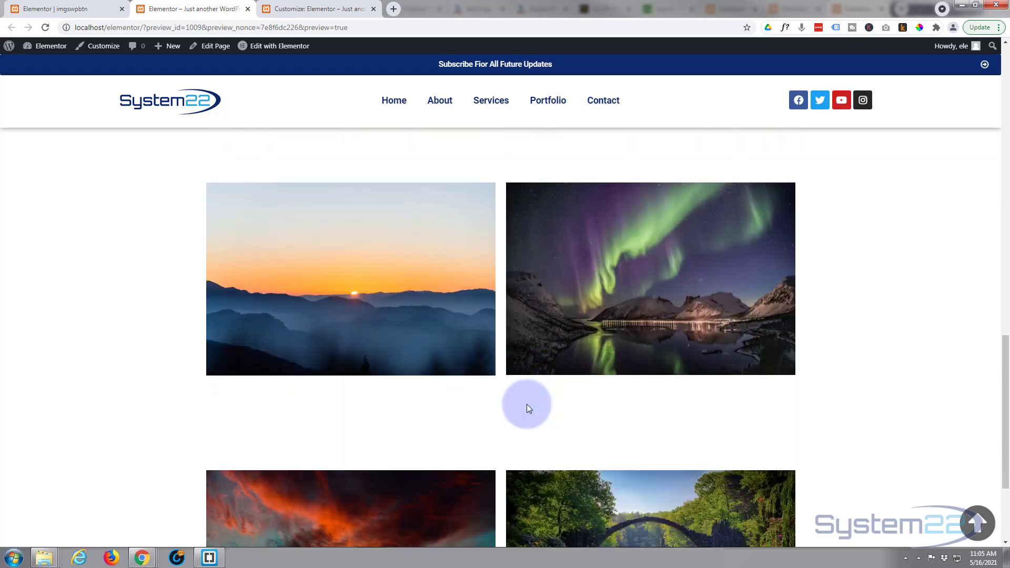
pyautogui.scroll(-3, 528, 409)
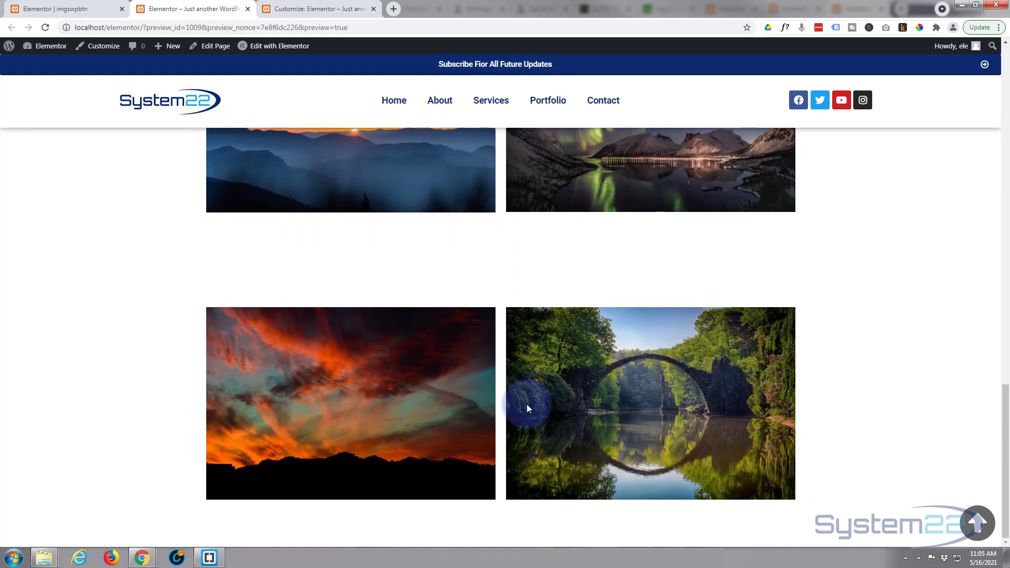
pyautogui.click(982, 525)
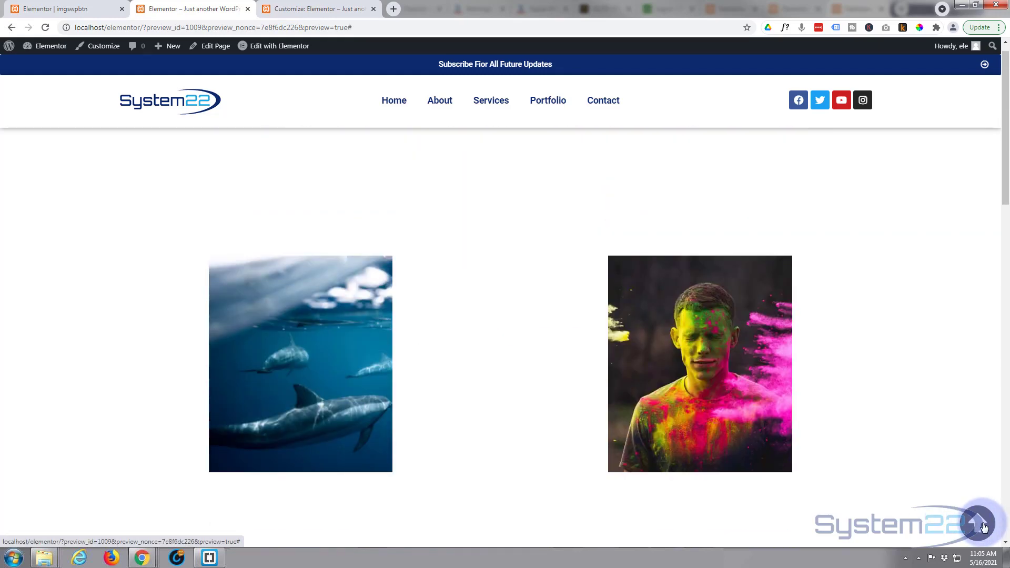
pyautogui.scroll(-10, 911, 522)
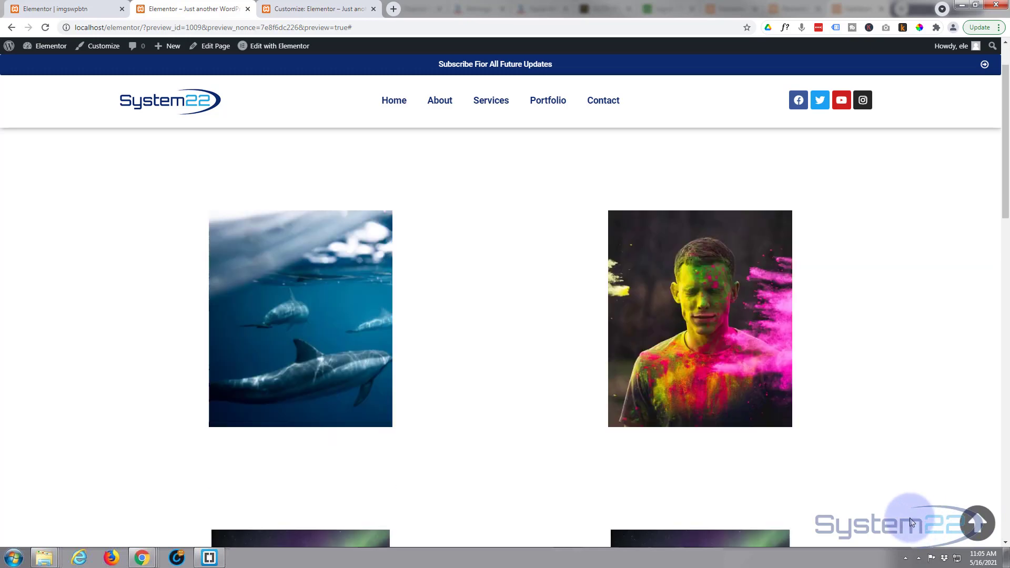
pyautogui.scroll(-5, 911, 518)
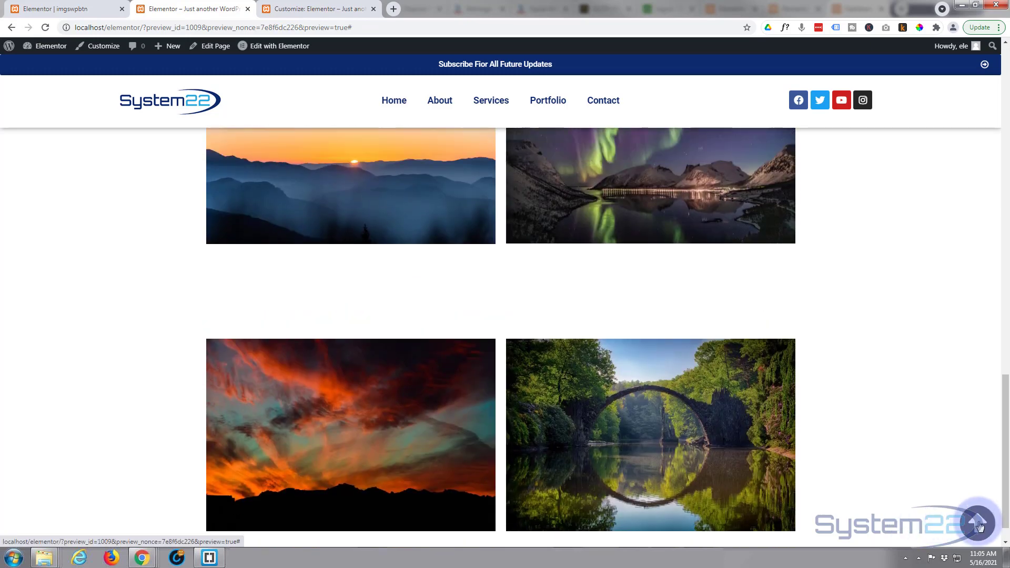
pyautogui.click(978, 524)
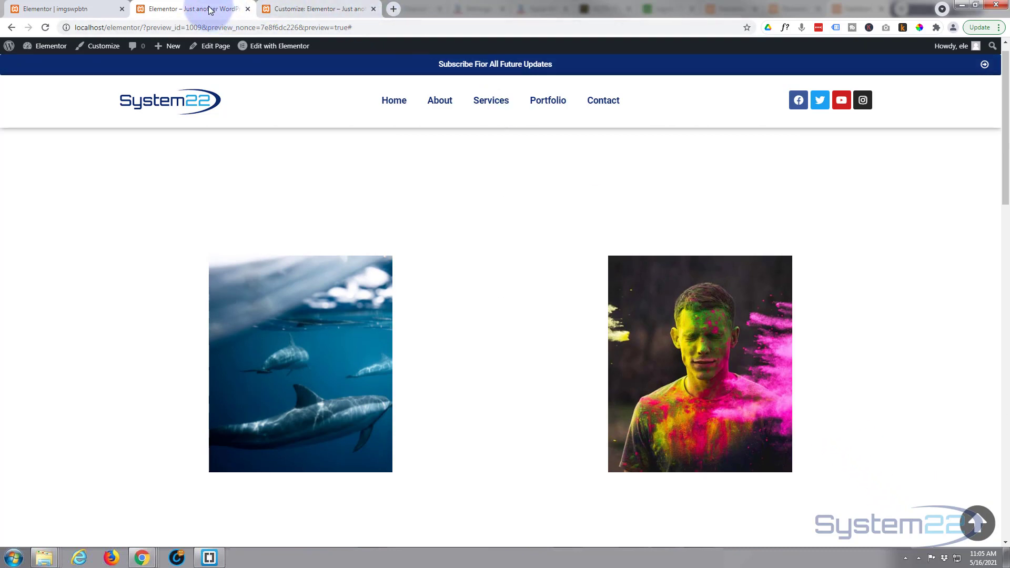
# Step: Return to the Elementor editor tab and use the Navigator to move the back-to-top arrow's section to the end of the page
pyautogui.click(40, 12)
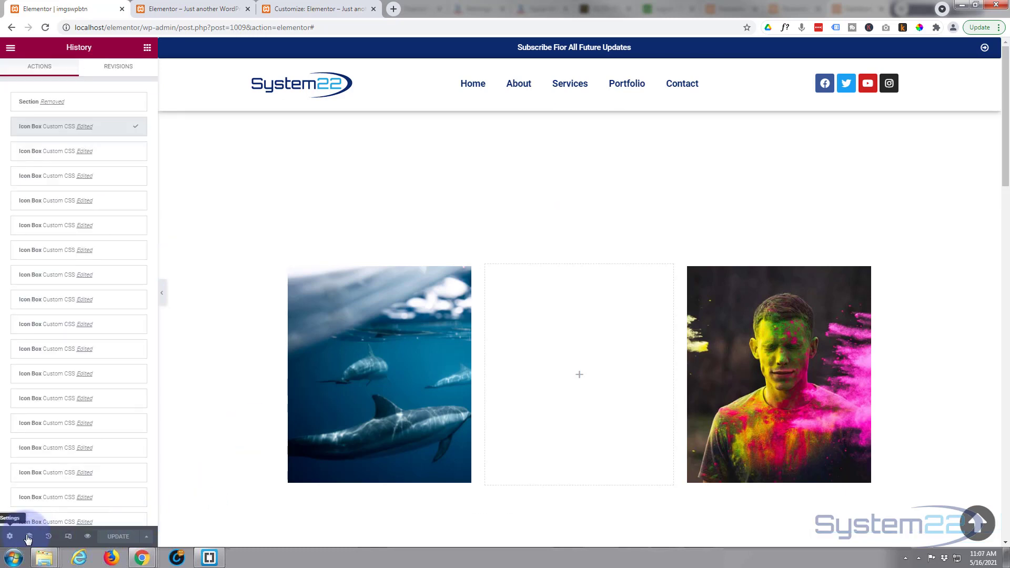
pyautogui.click(30, 536)
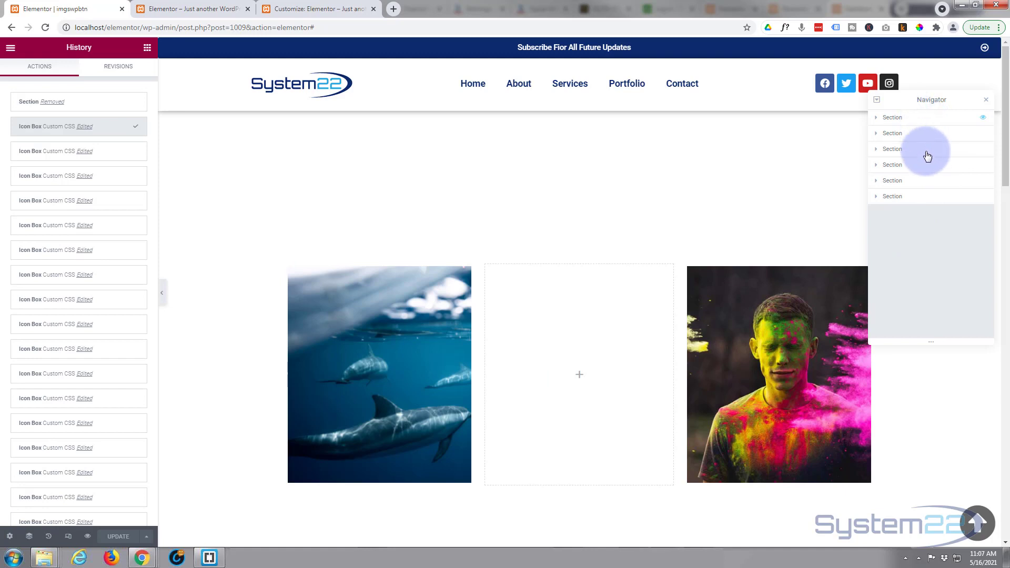
pyautogui.moveTo(927, 156); pyautogui.dragTo(935, 216)
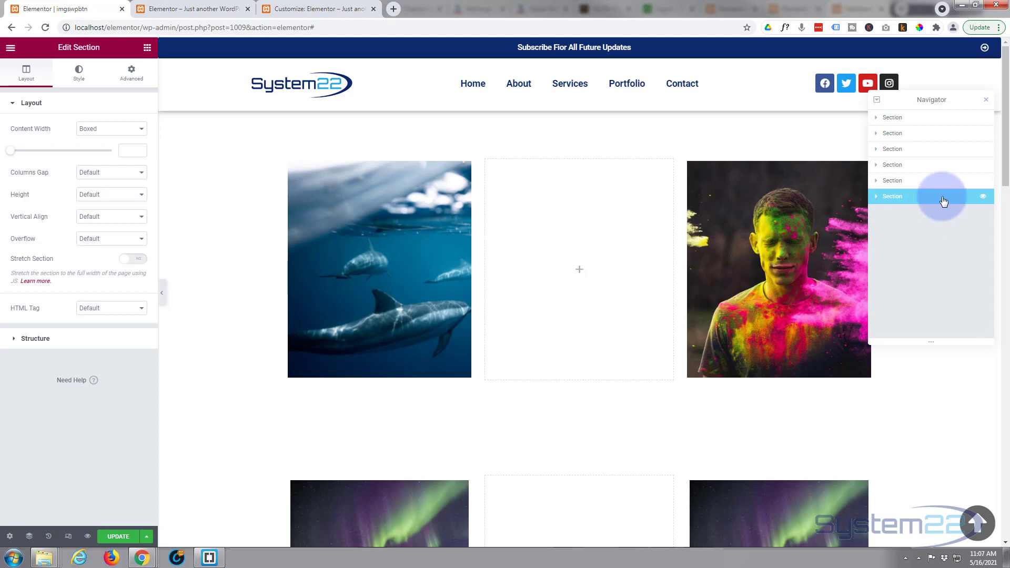
# Step: Save the back-to-top arrow's section to the library as a template named "back to top"
pyautogui.rightClick(943, 202)
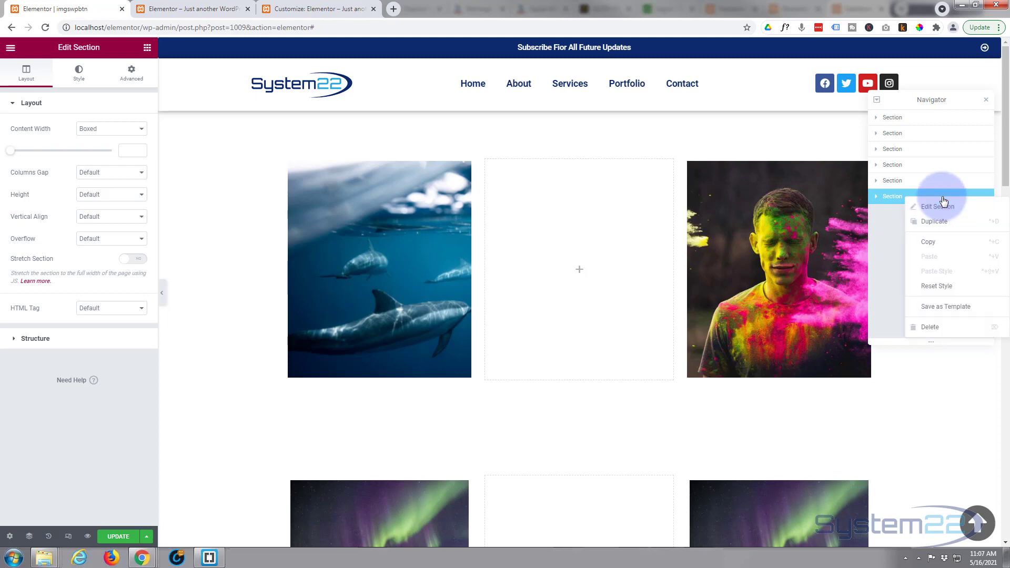
pyautogui.click(956, 310)
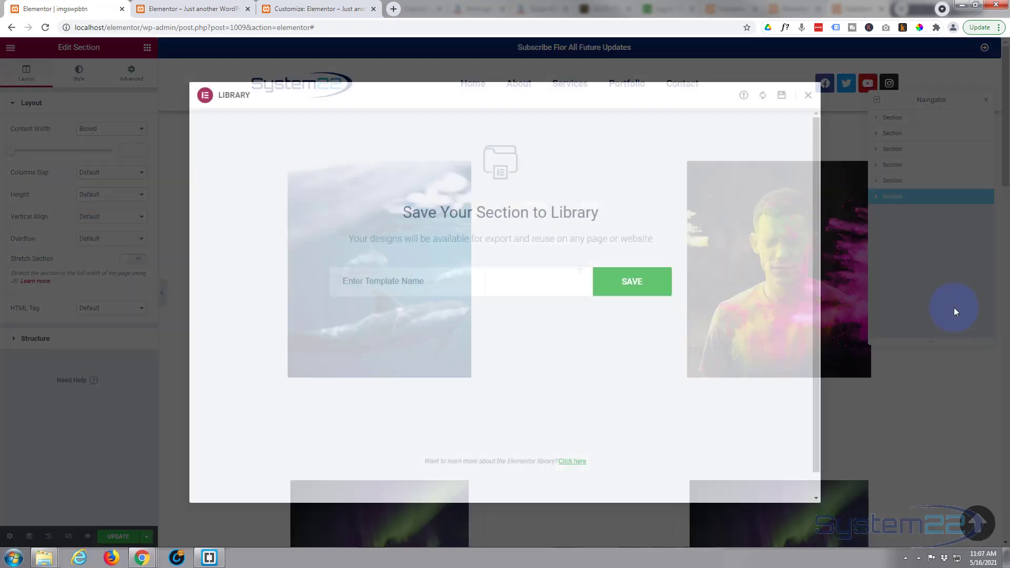
pyautogui.click(467, 285)
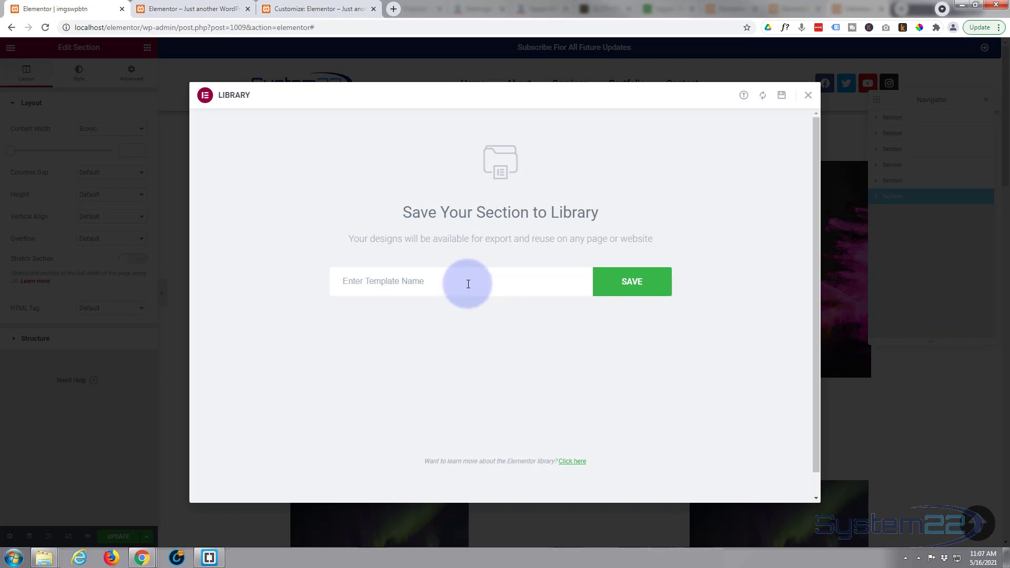
pyautogui.write('bacj')
pyautogui.click(651, 288)
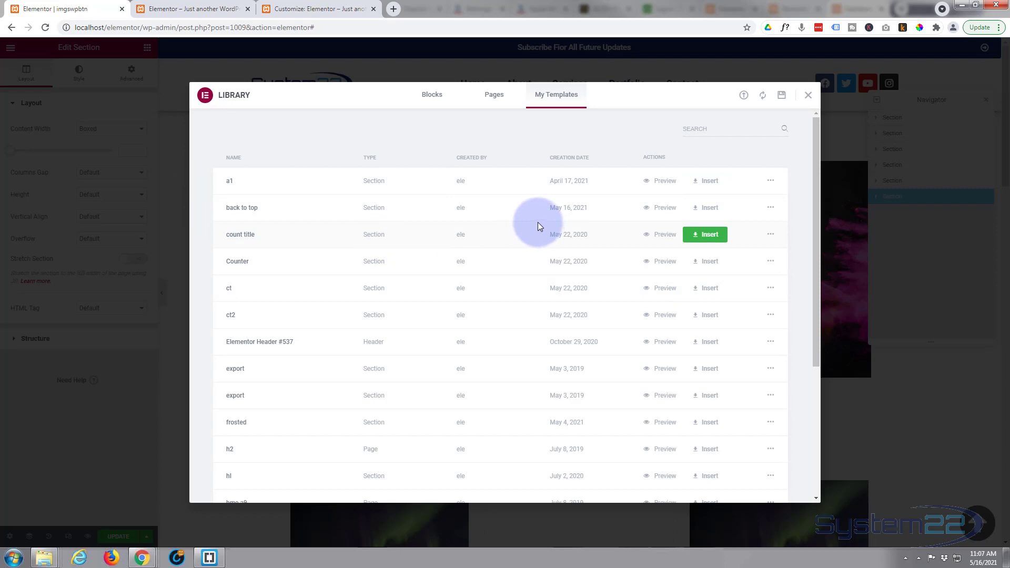
pyautogui.click(808, 96)
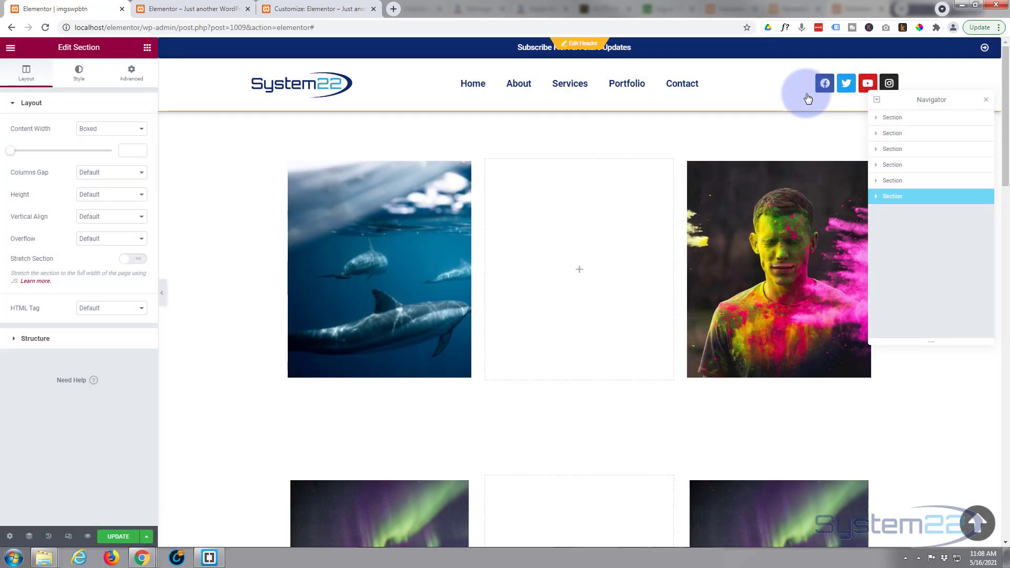
# Step: Close the Navigator, update the page and switch to its preview tab to check the new section order
pyautogui.click(986, 101)
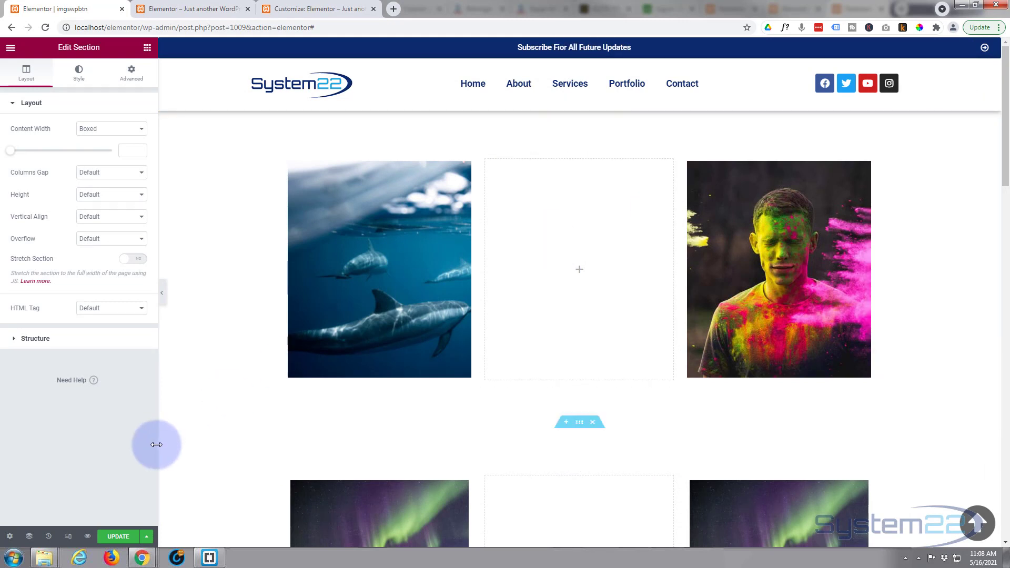
pyautogui.click(114, 542)
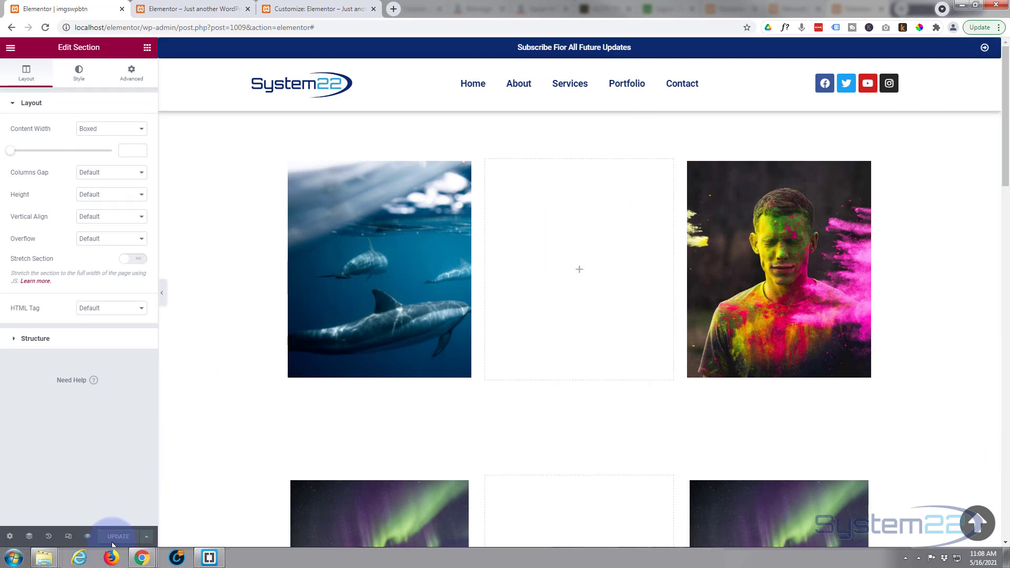
pyautogui.click(206, 10)
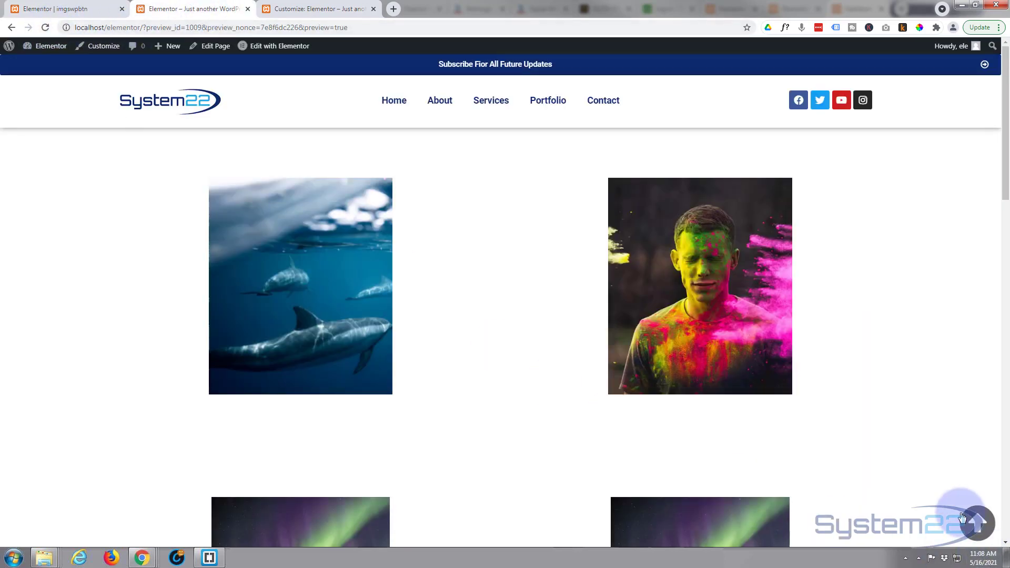
# Step: Test the back-to-top arrow from the very end of the previewed page
pyautogui.scroll(-4, 911, 491)
pyautogui.scroll(-15, 910, 491)
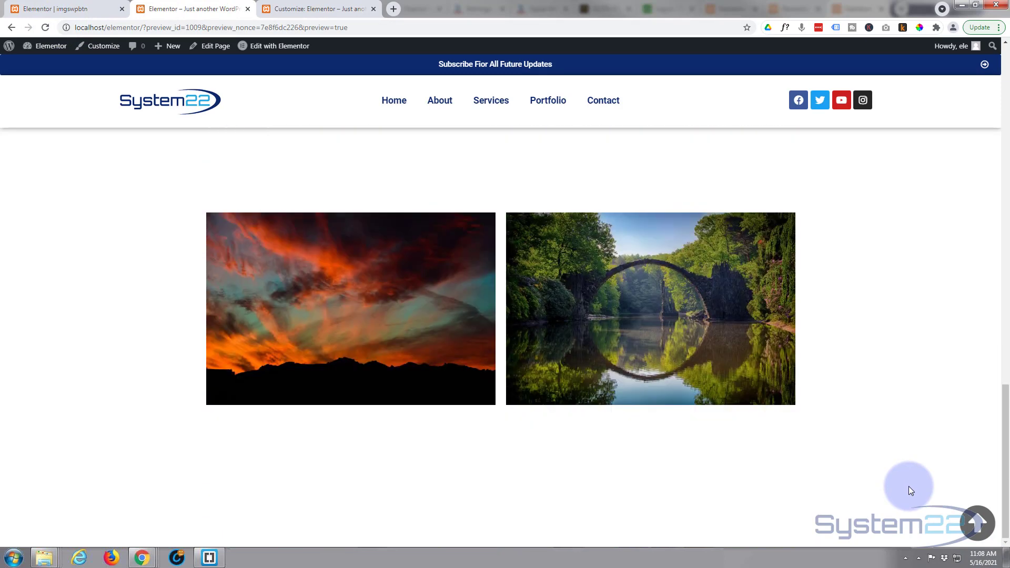
pyautogui.click(985, 529)
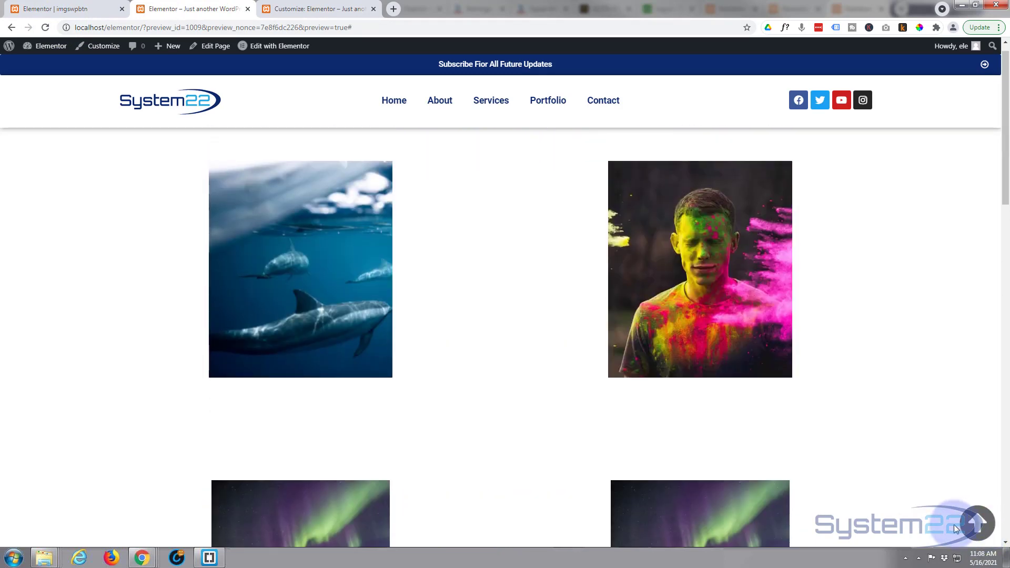
# Step: Look through the page's image sections and test the back-to-top arrow from mid-page and once more from the page end
pyautogui.click(867, 511)
pyautogui.scroll(-15, 867, 510)
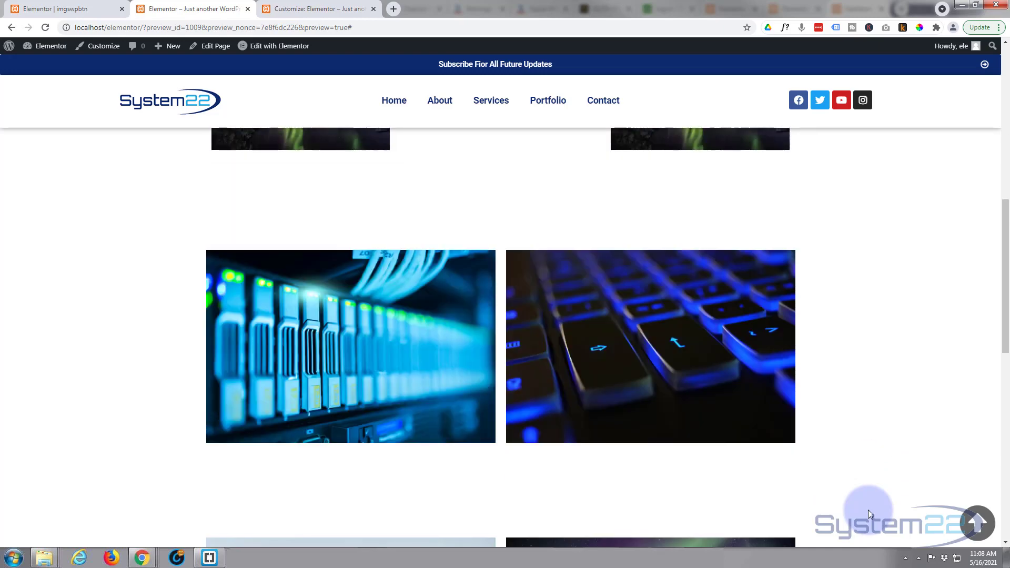
pyautogui.scroll(-3, 867, 510)
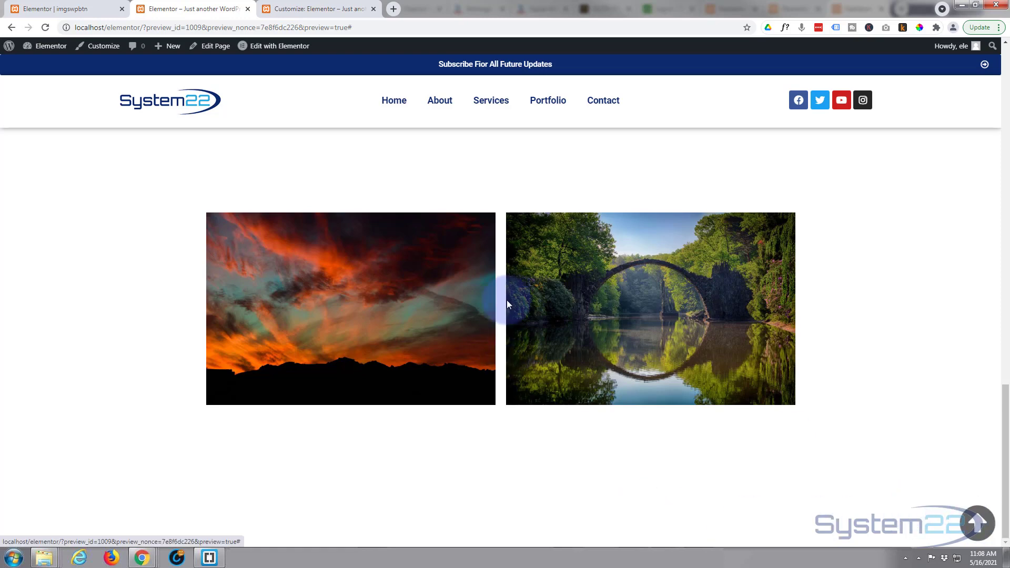
pyautogui.scroll(8, 523, 355)
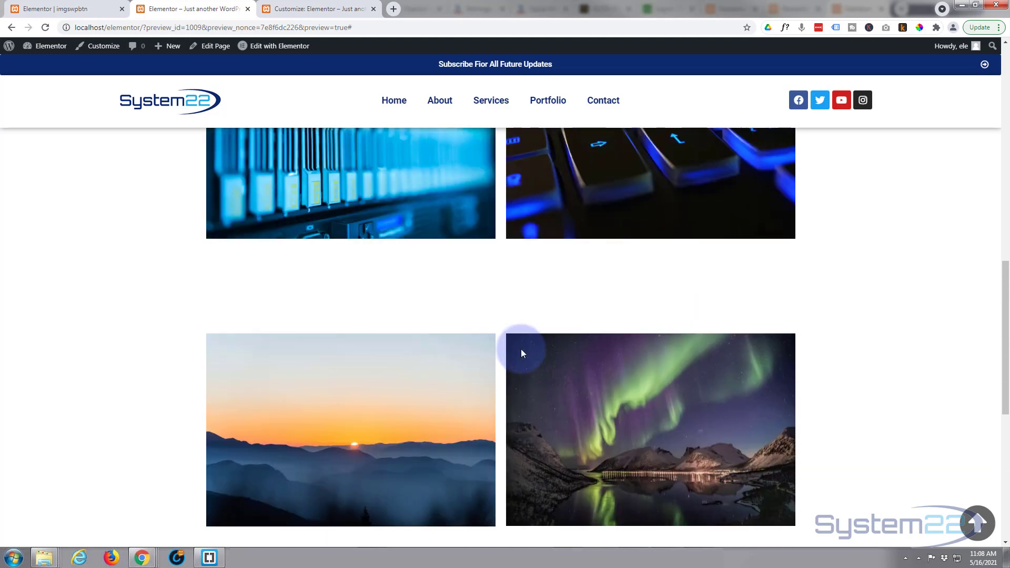
pyautogui.scroll(2, 521, 353)
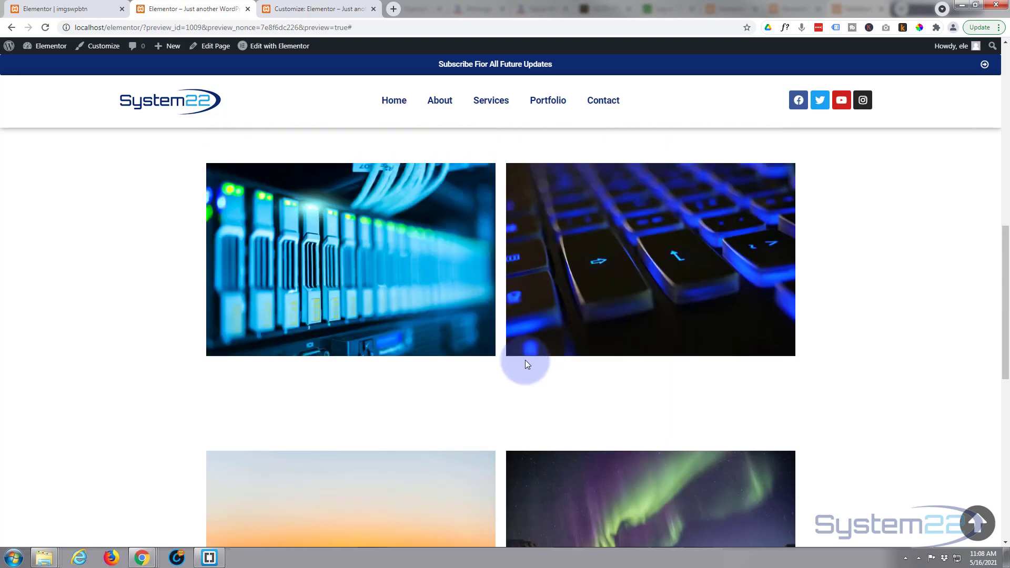
pyautogui.click(987, 527)
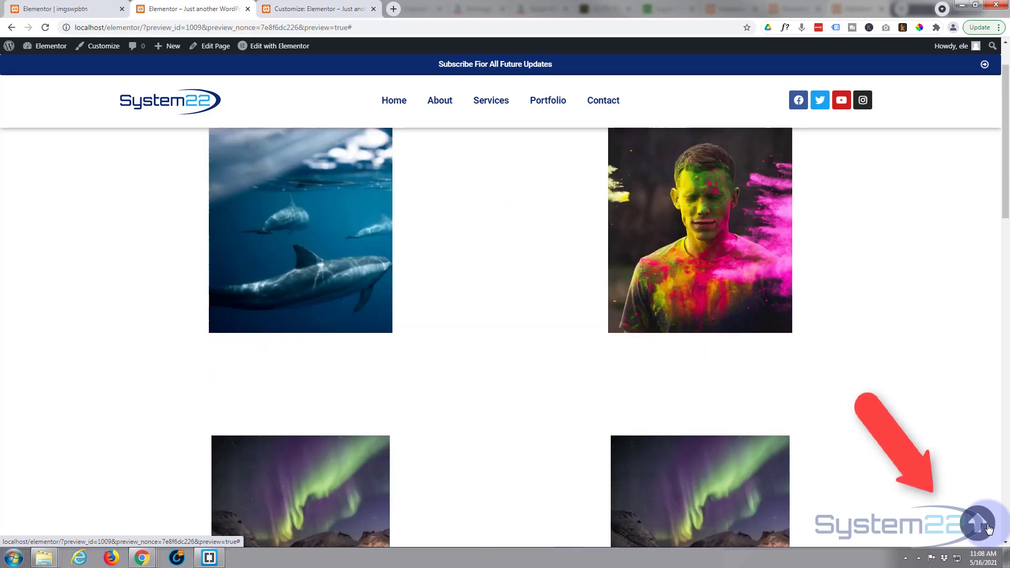
pyautogui.scroll(-12, 911, 481)
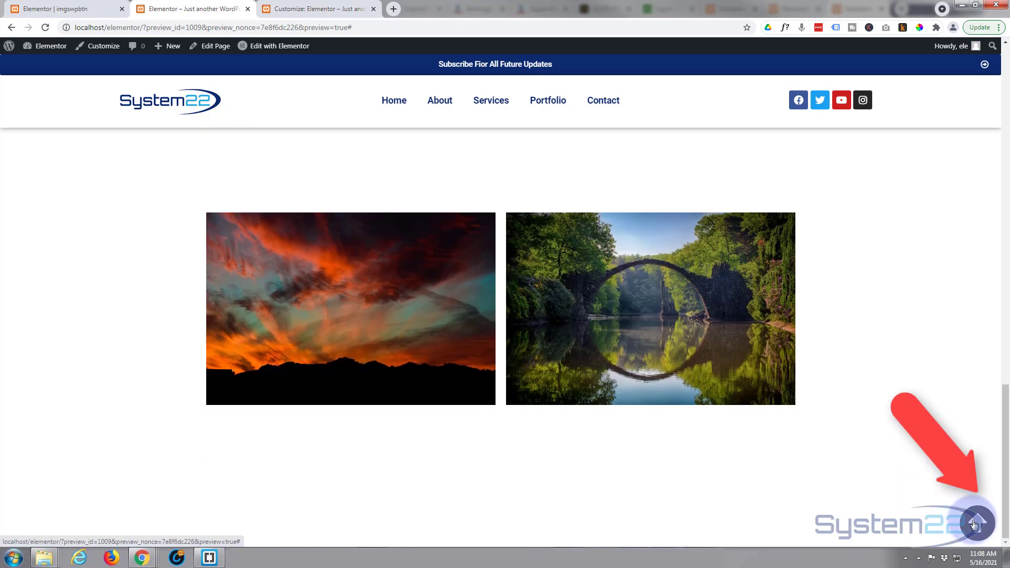
pyautogui.click(973, 522)
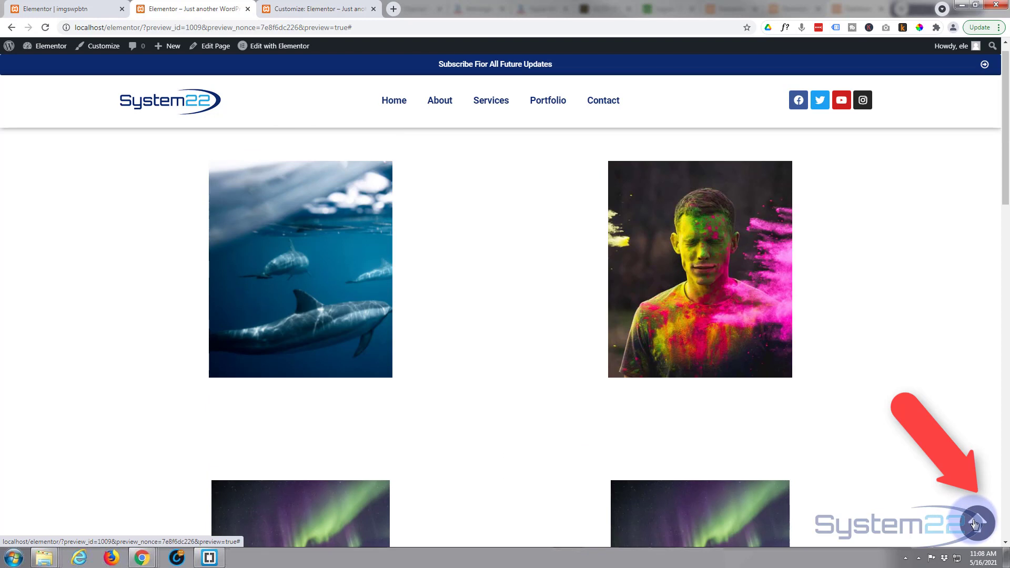
# Step: Review the arrow Icon Box's custom CSS in the Elementor editor tab, and switch to the Customizer tab's Additional CSS
pyautogui.click(84, 10)
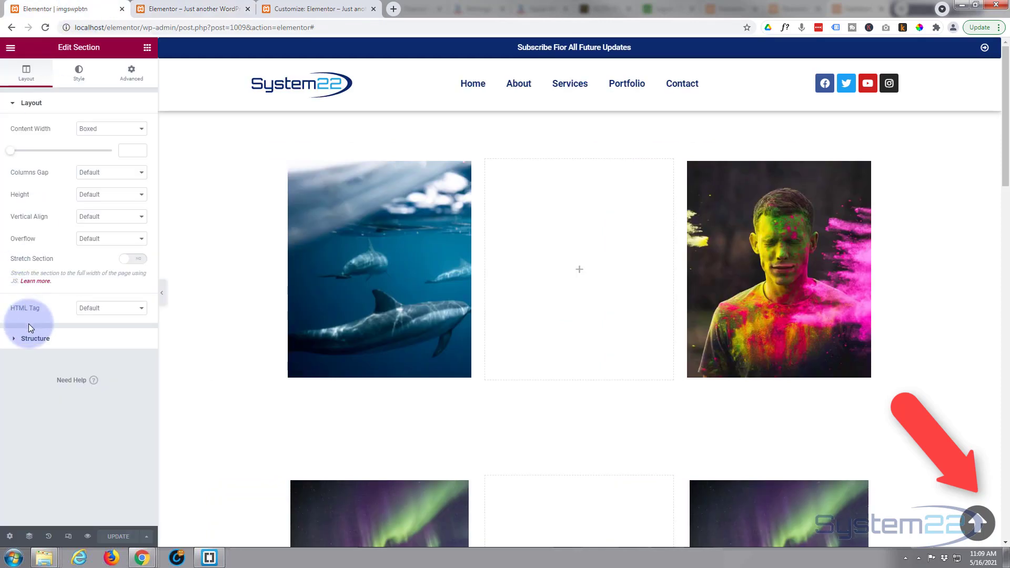
pyautogui.click(132, 73)
pyautogui.click(988, 514)
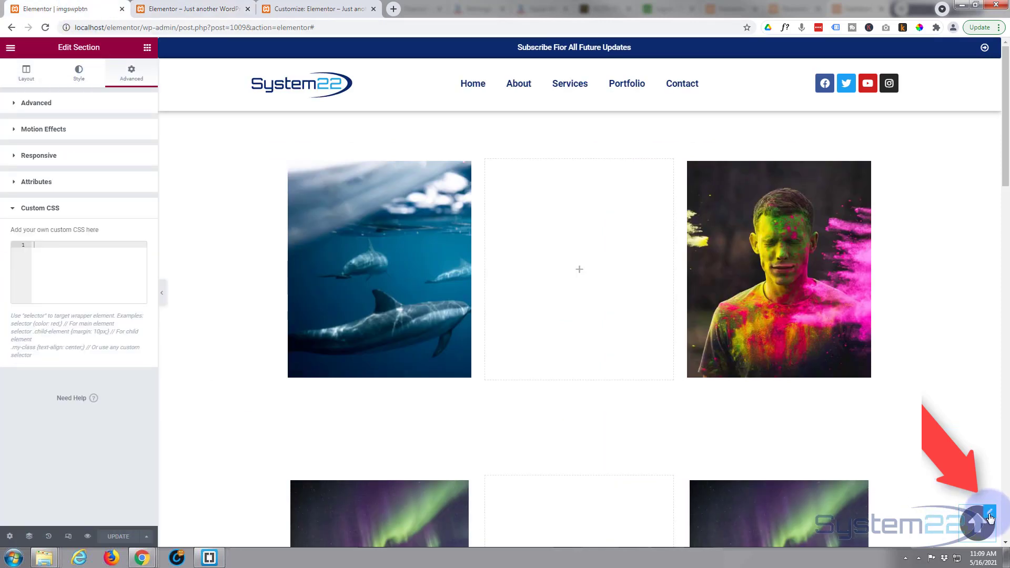
pyautogui.click(59, 478)
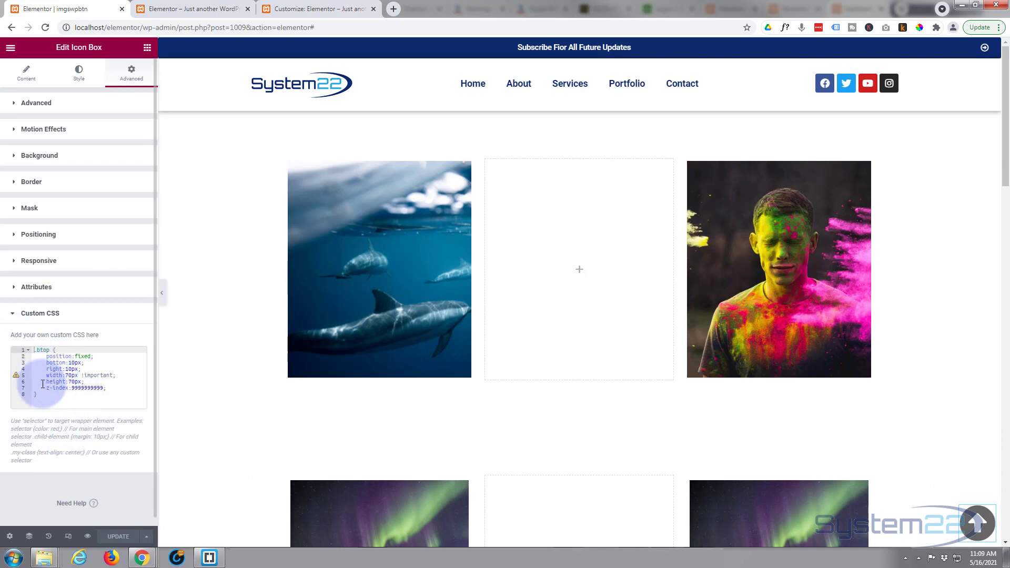
pyautogui.click(315, 9)
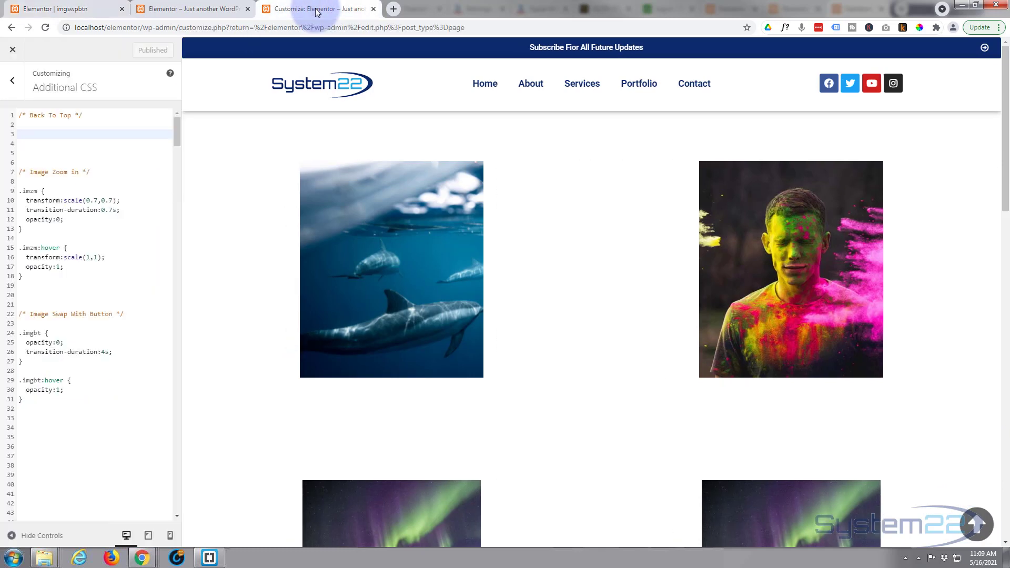